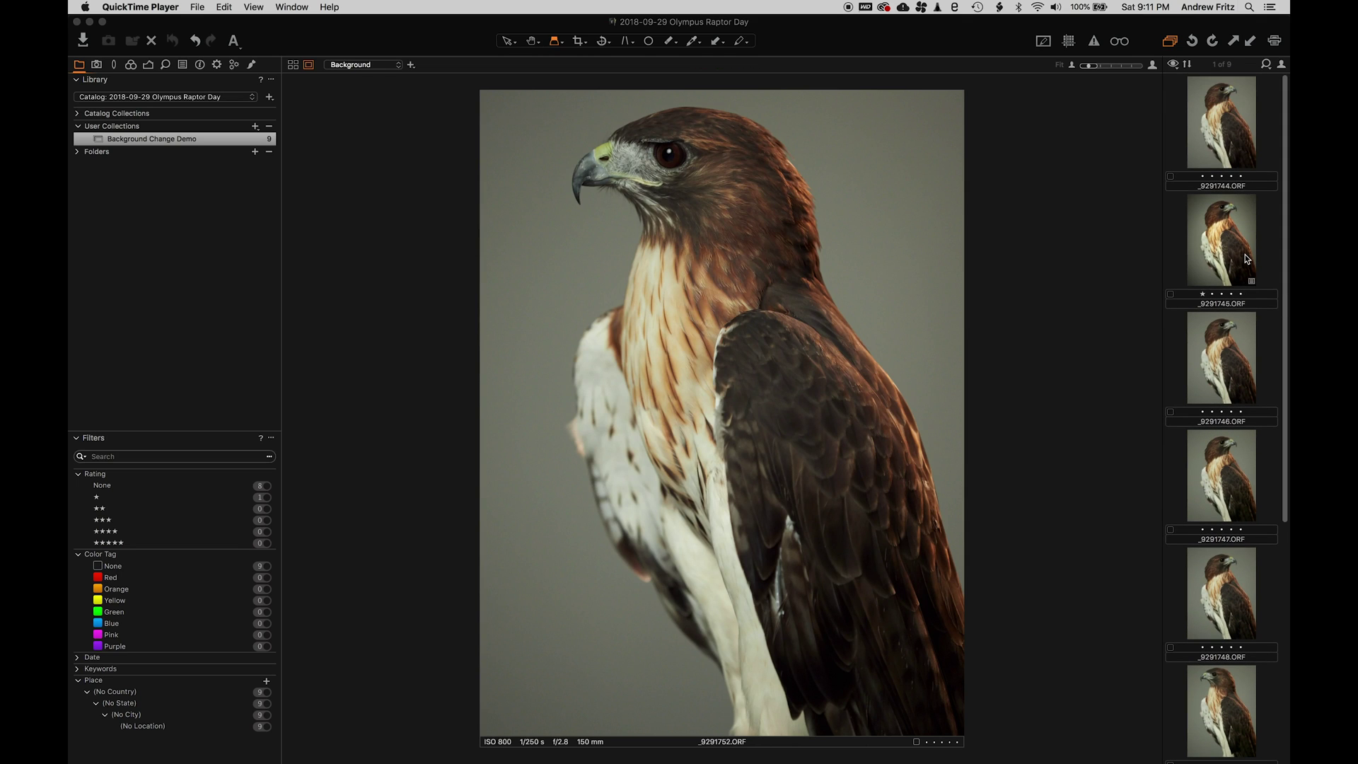
Browse the hawk photos and select _9291748.ORF for editing
click(1223, 157)
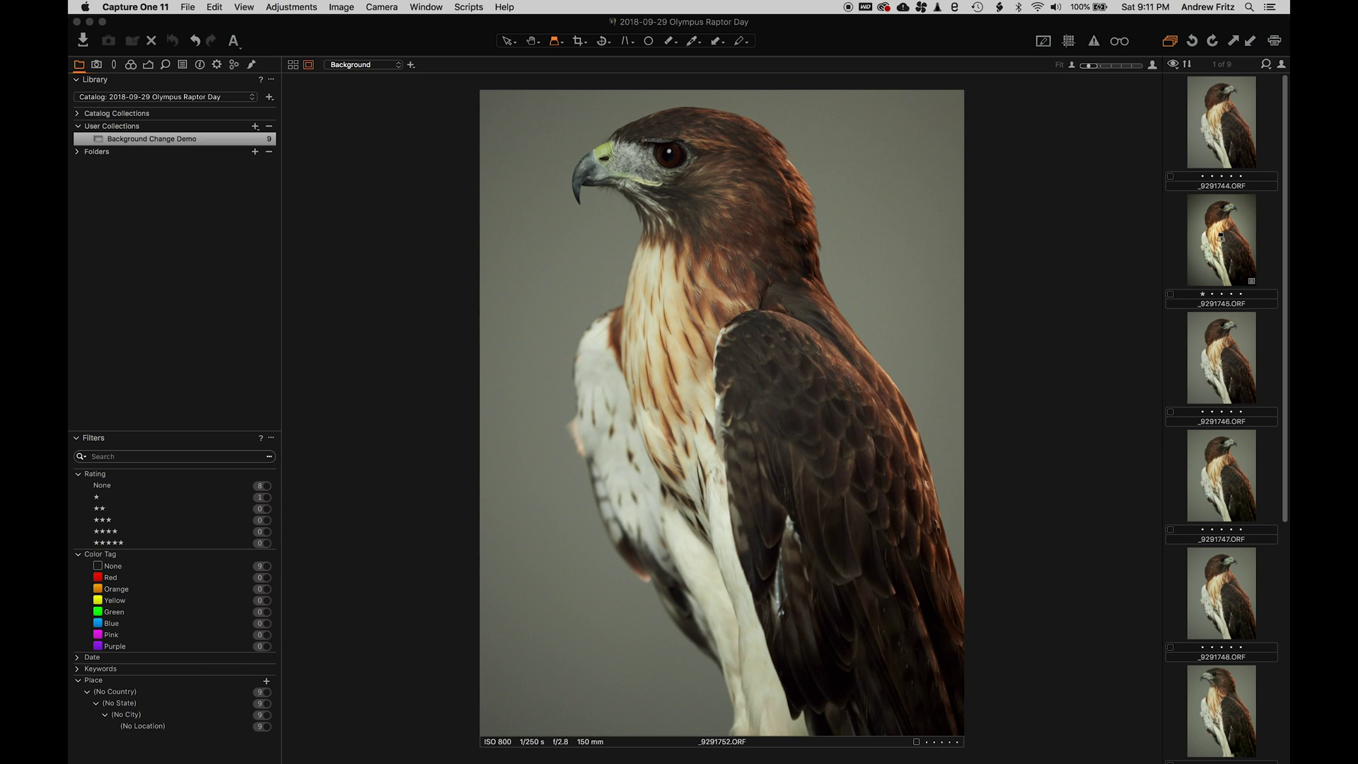
click(1212, 356)
scroll(1211, 375, down, 5)
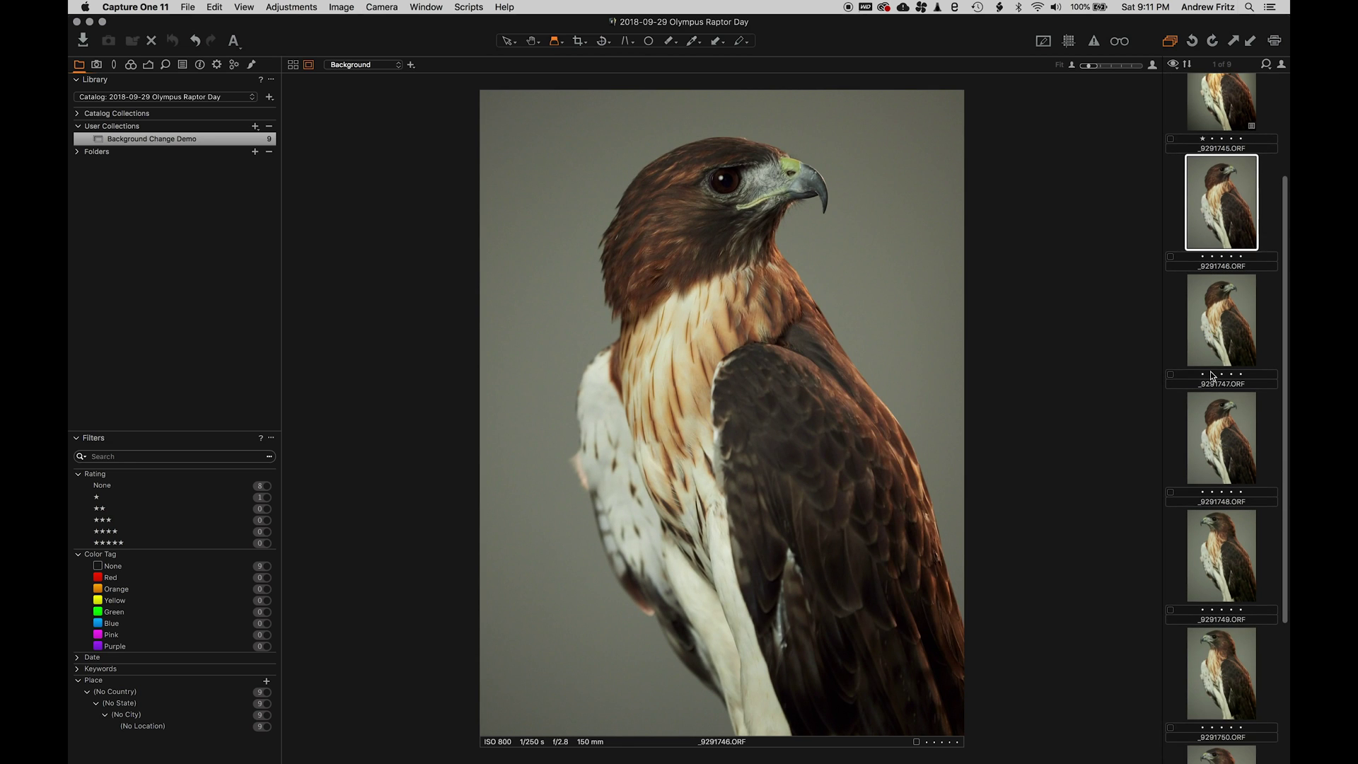
click(1218, 353)
click(1215, 316)
drag(697, 180, 724, 178)
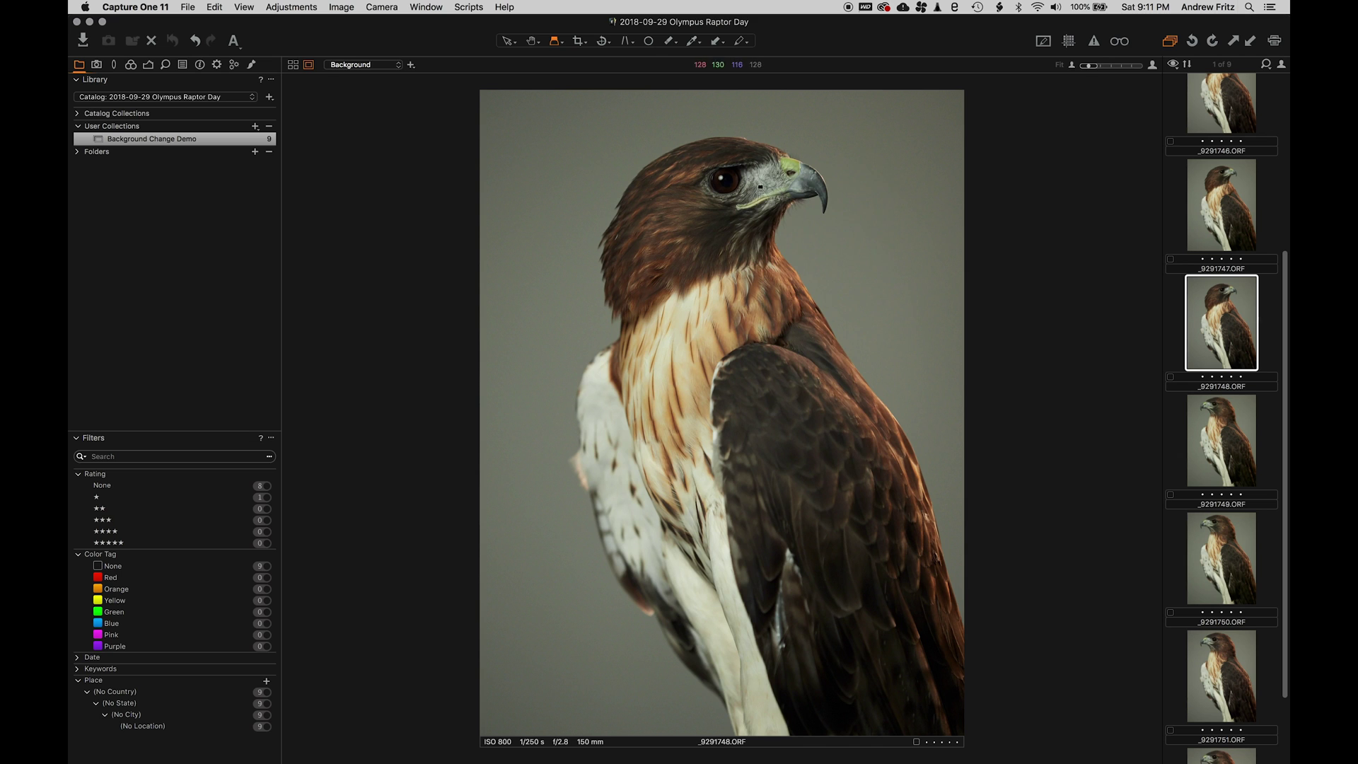
Auto-adjust the photo and darken its midtones by setting the RGB levels midpoint to -0.24
click(149, 64)
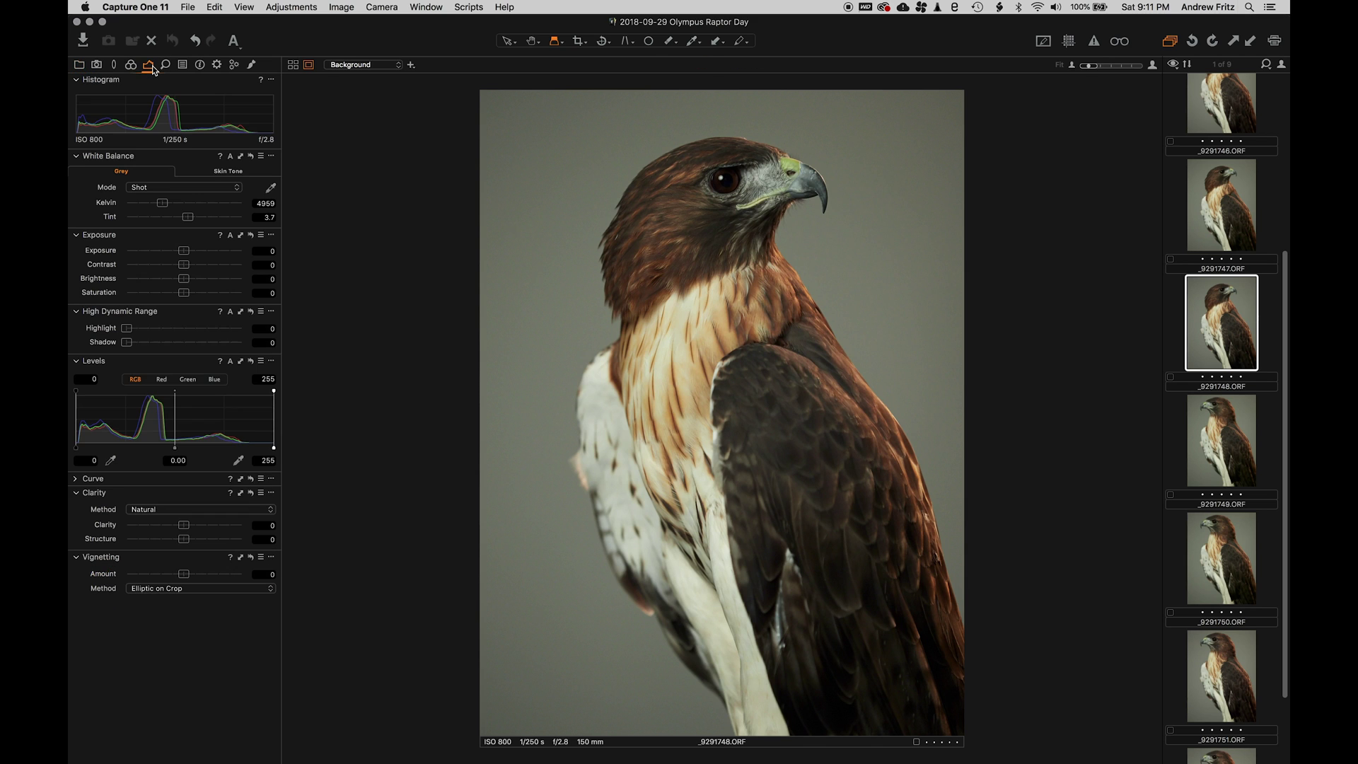
key(super+shift+a)
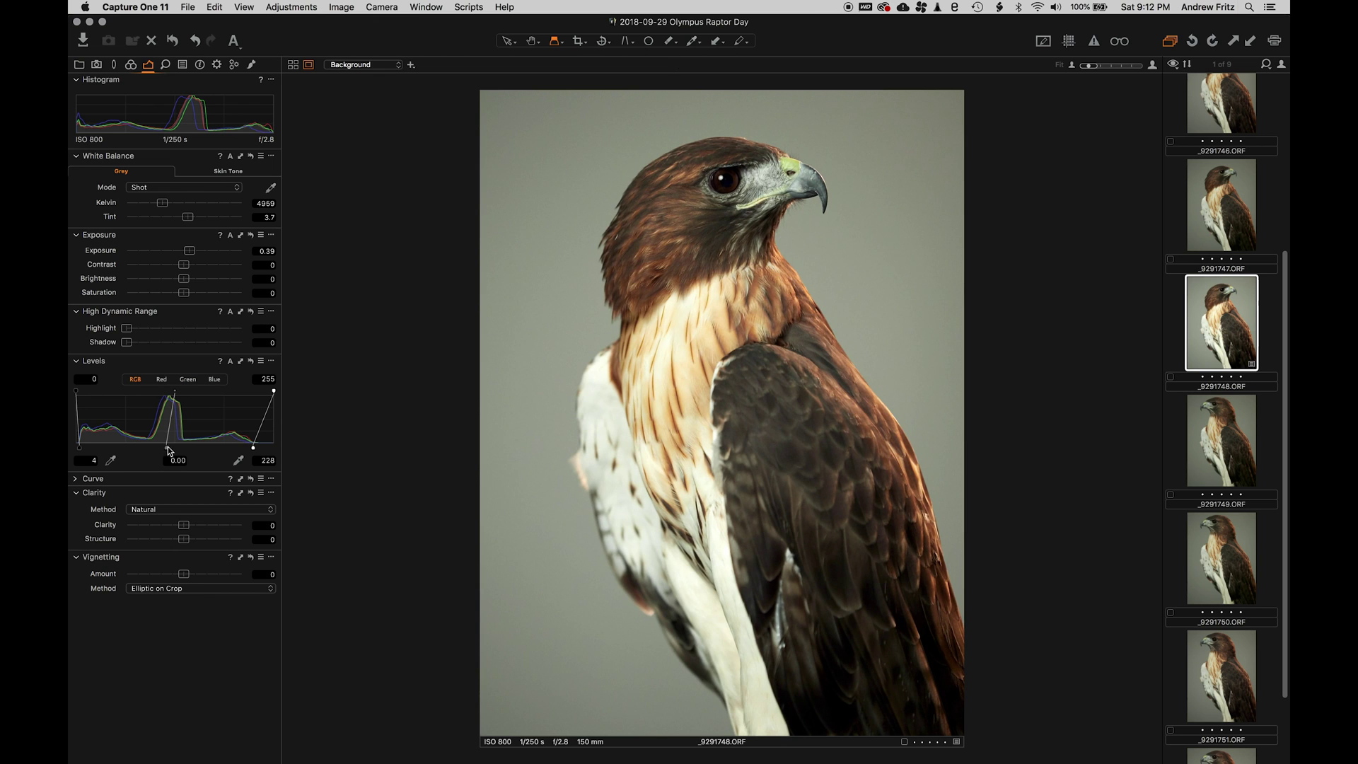
drag(170, 449, 184, 446)
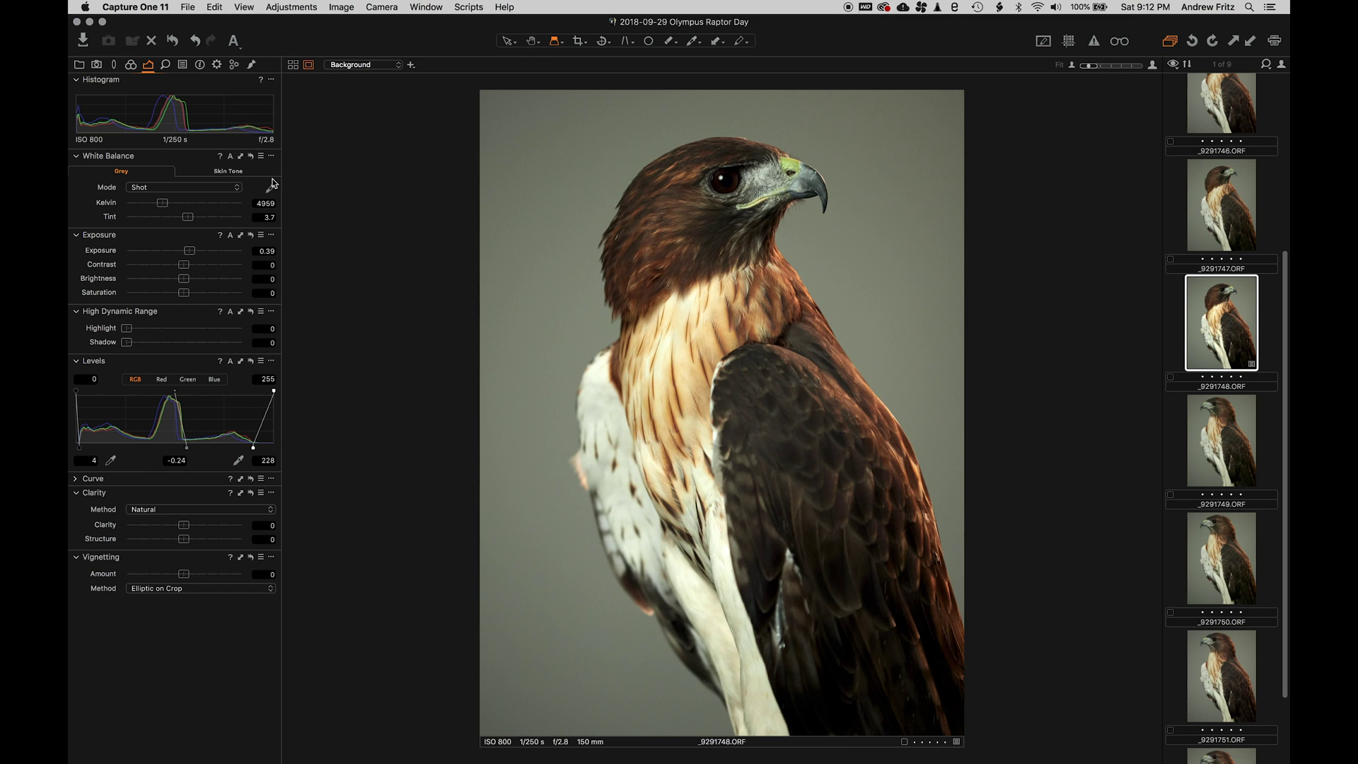
Try a white balance of Kelvin 3053 and tint -23.6 on the whole image, and reset both values
click(251, 66)
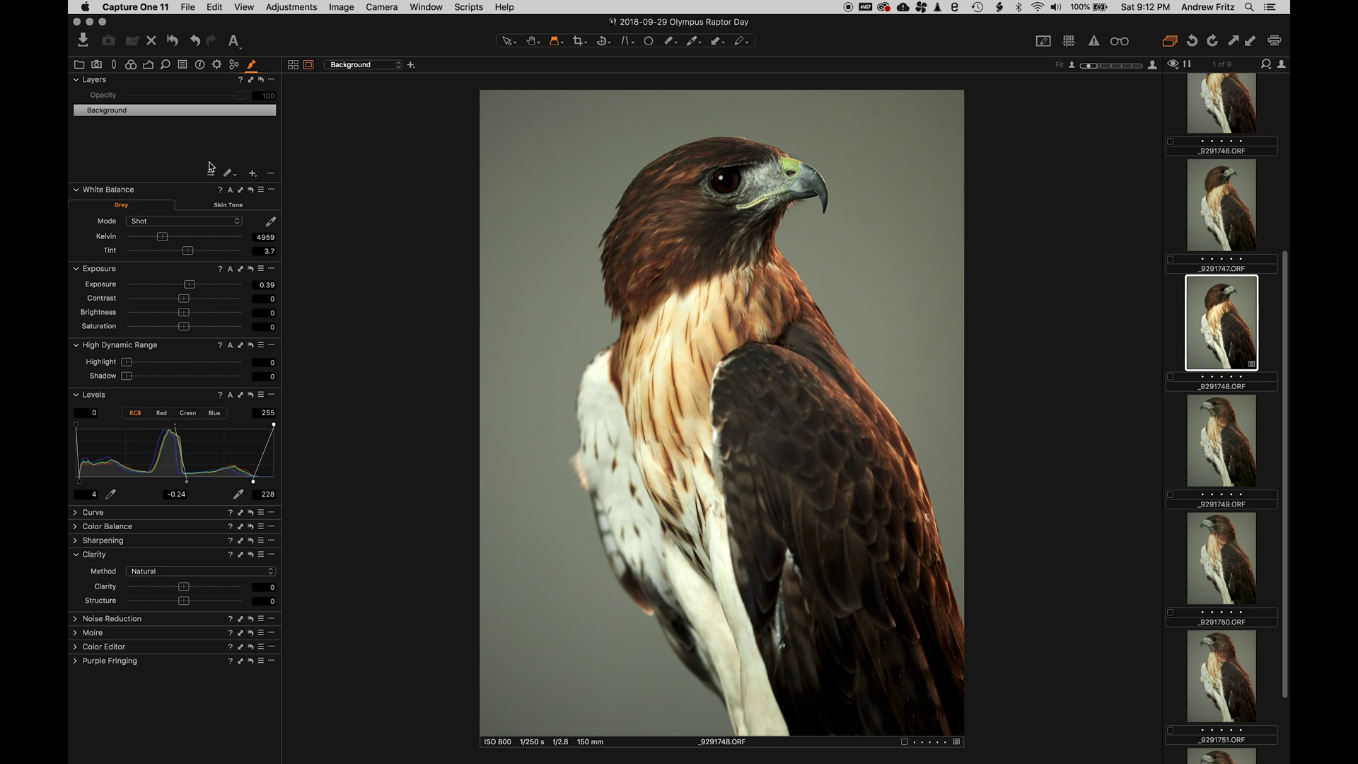
click(148, 65)
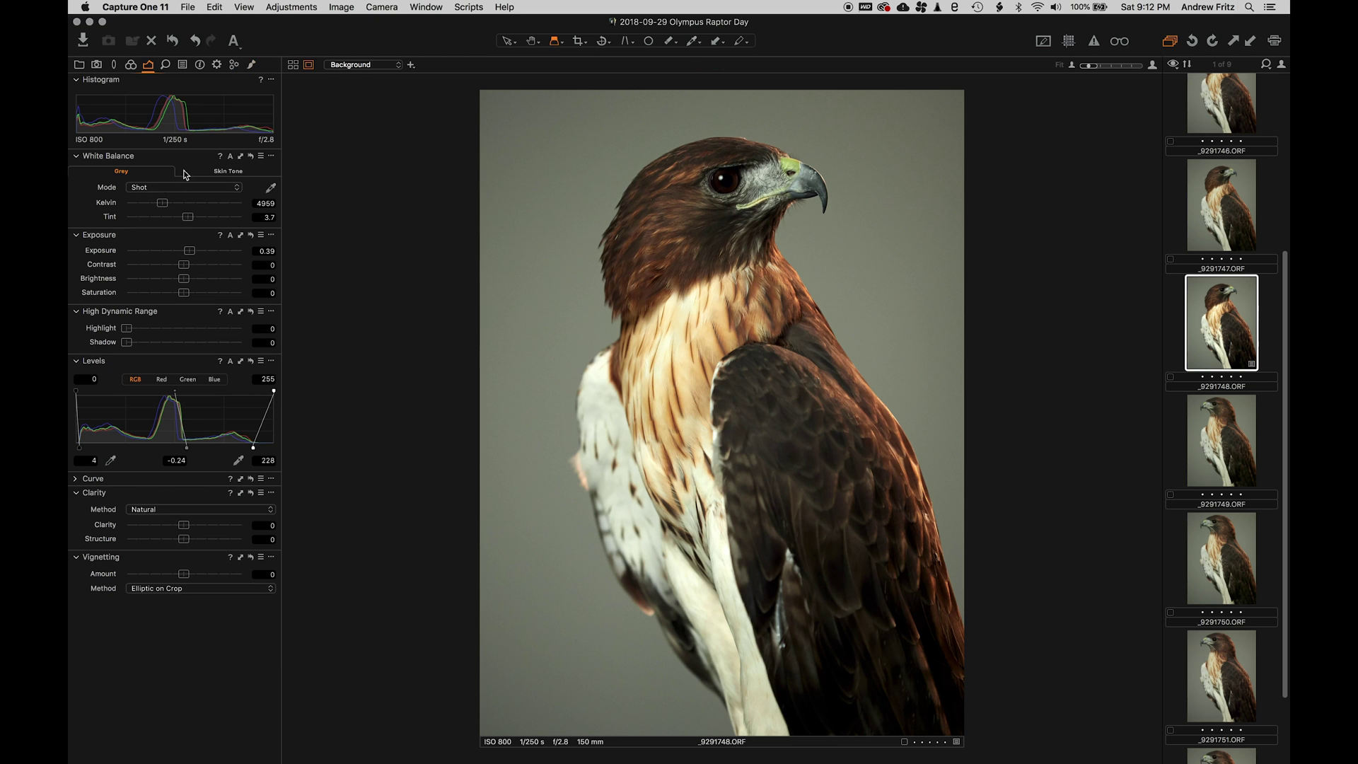
drag(161, 205, 144, 203)
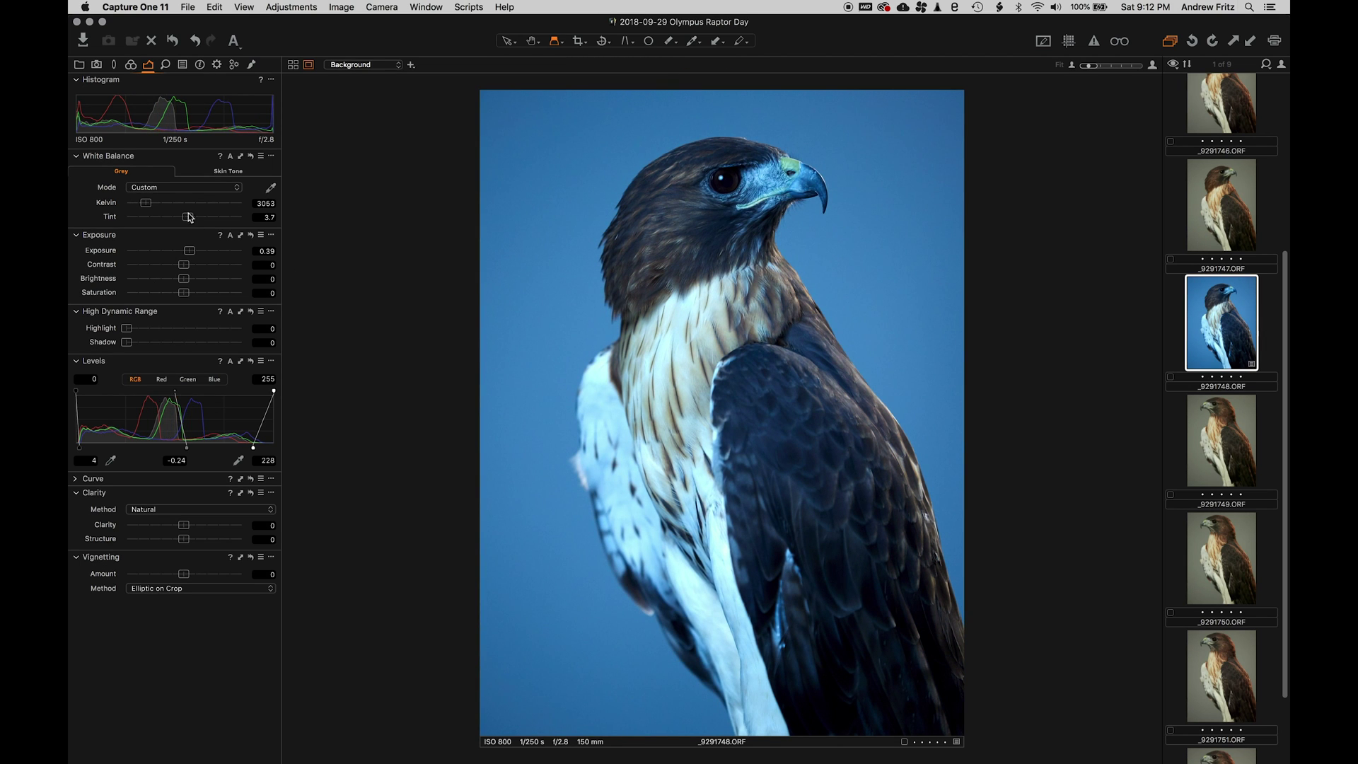
drag(187, 219, 154, 222)
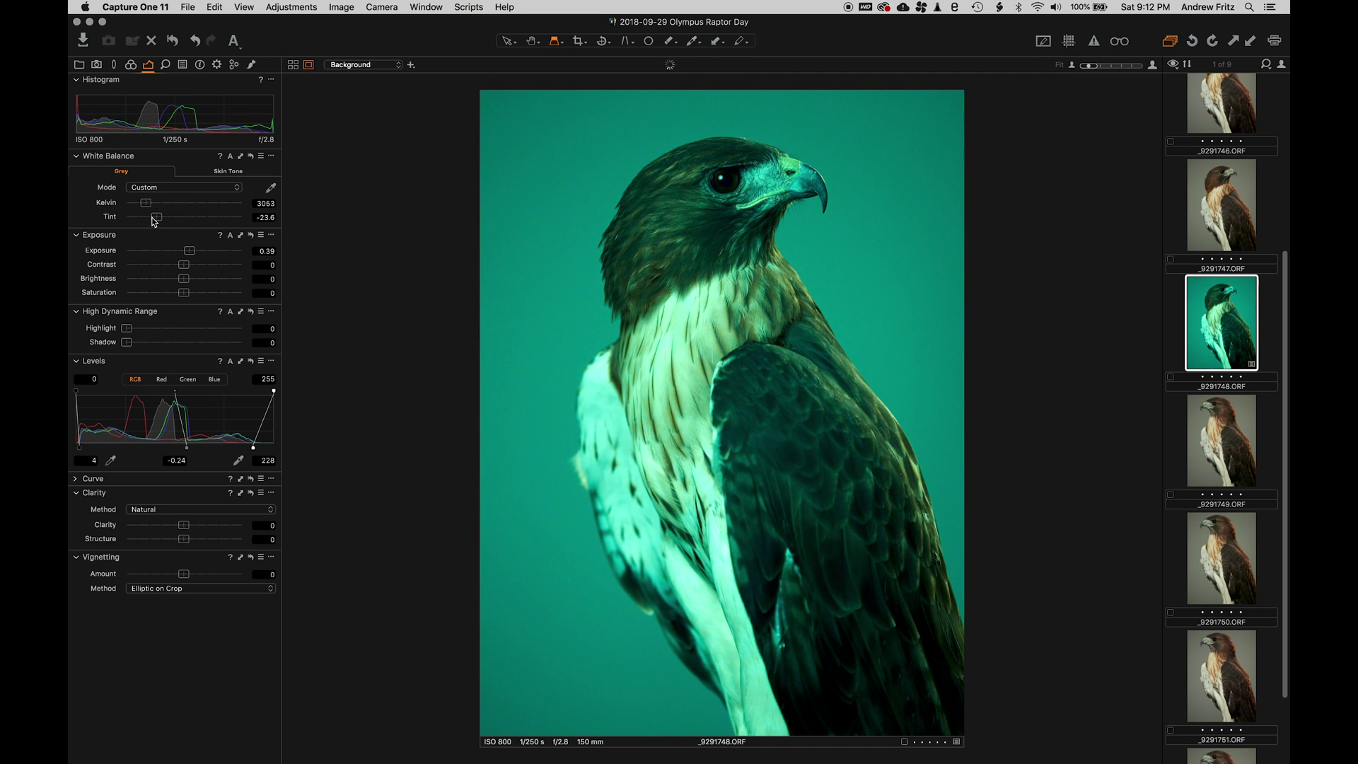
double_click(155, 219)
double_click(145, 204)
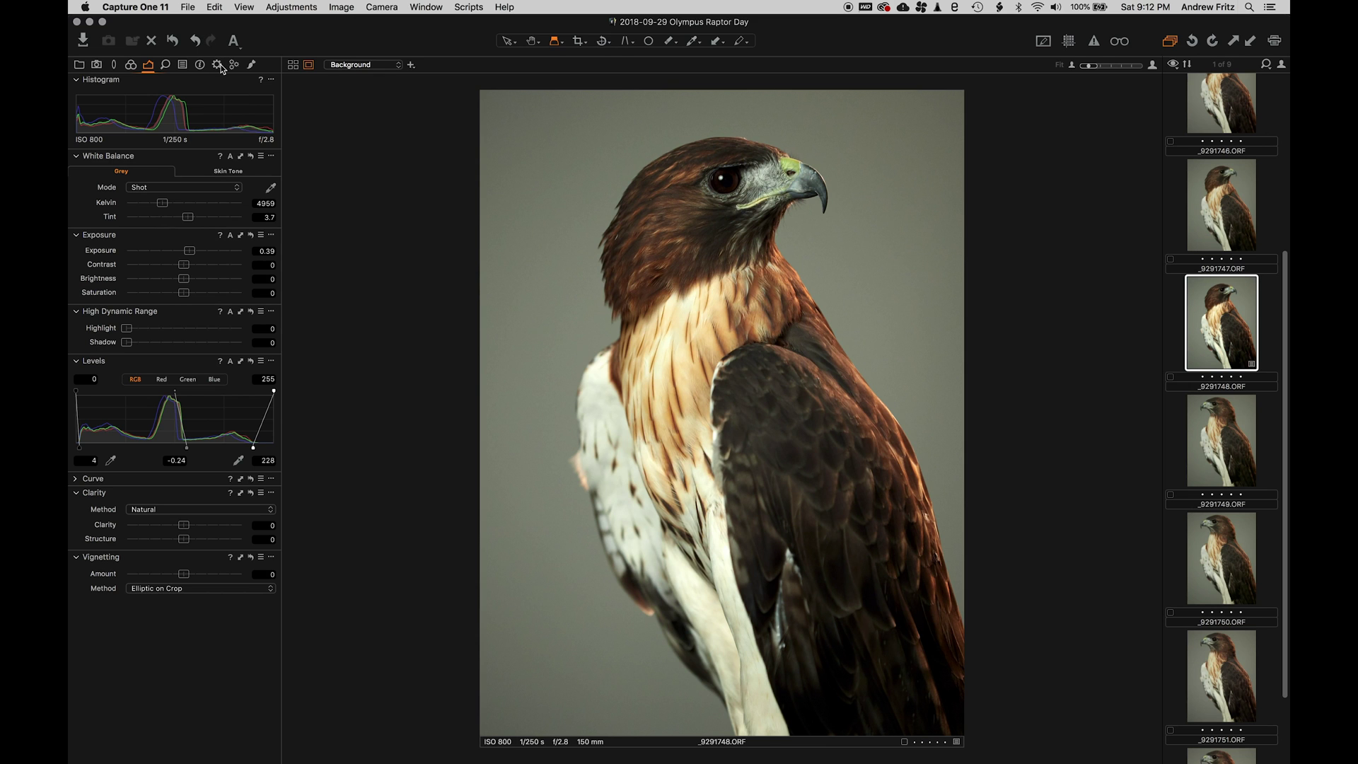
Add a new adjustment layer named Bird
click(252, 65)
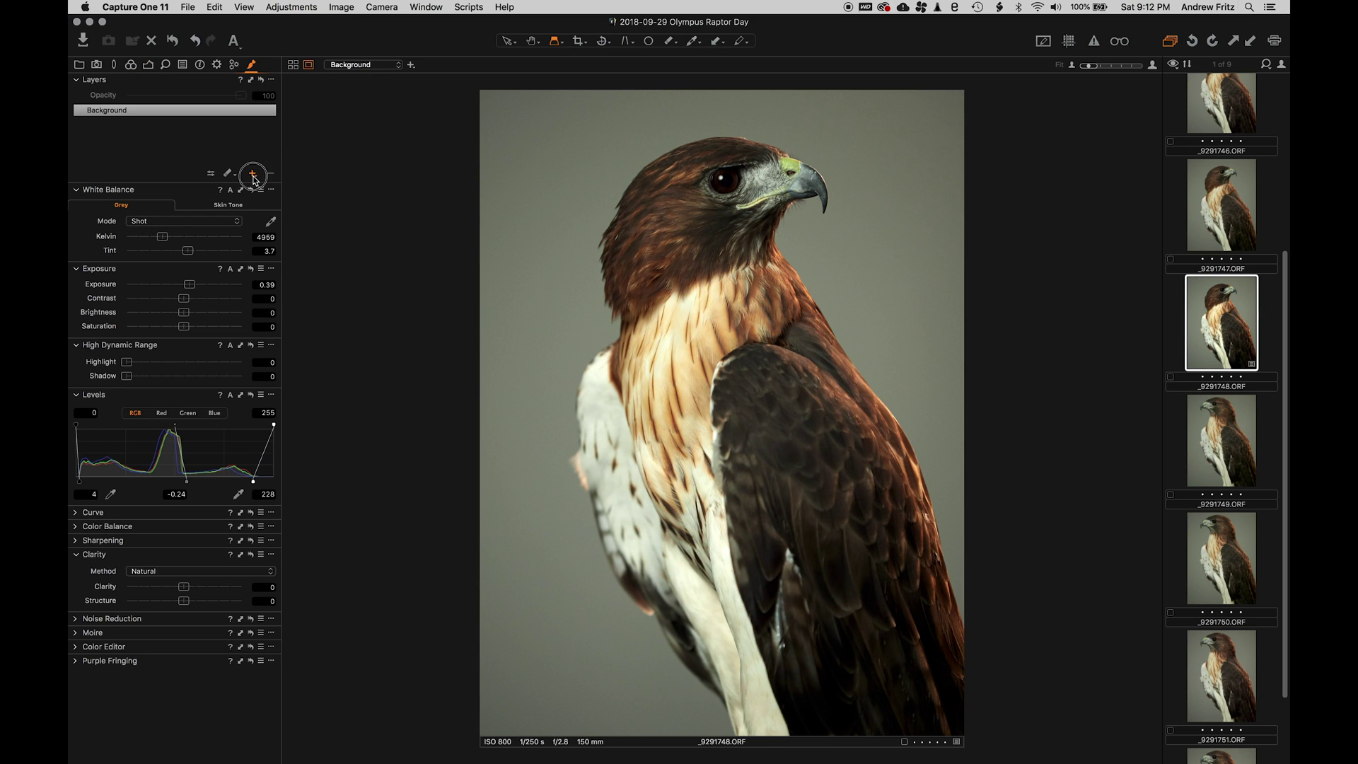
click(252, 174)
text(Bird)
key(Return)
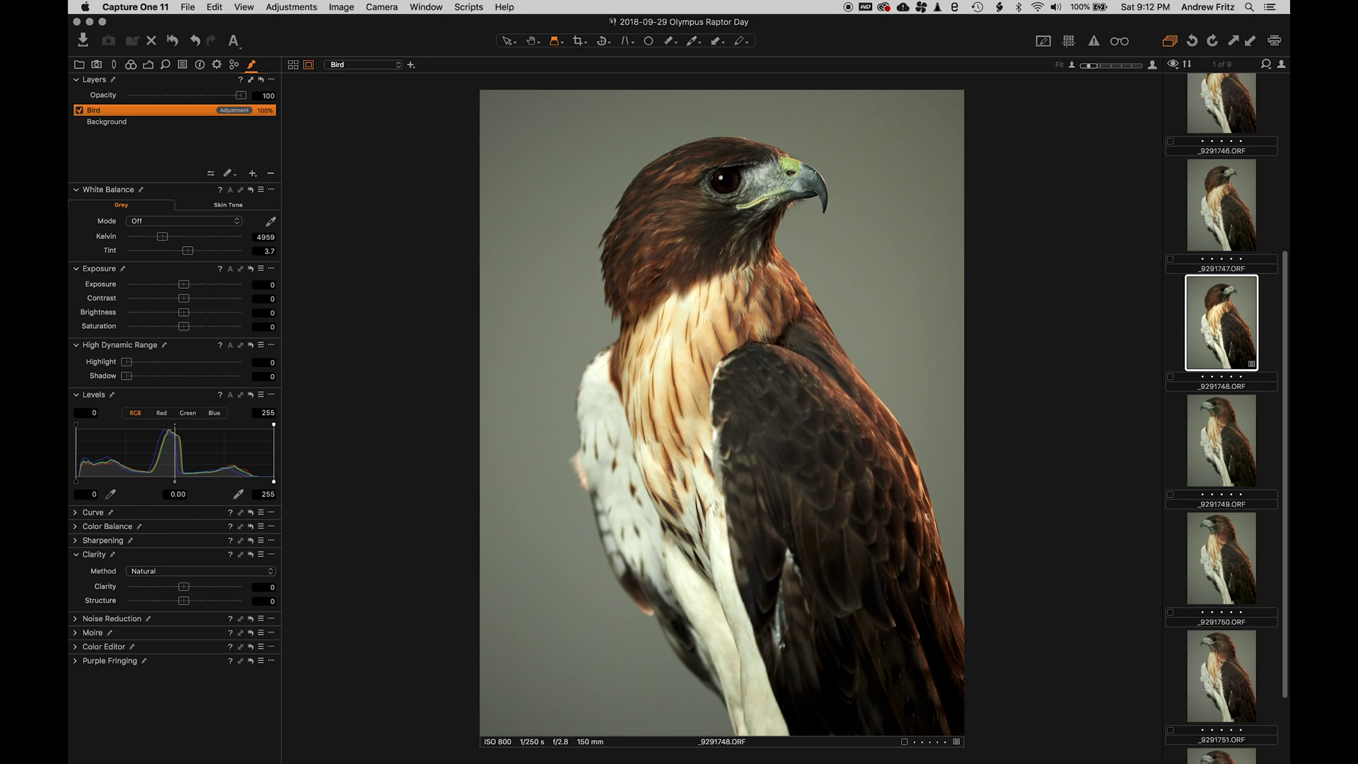
Paint the Bird layer's mask over the hawk's head and throat with an Auto Mask brush of size about 372 and display the mask
click(228, 173)
click(269, 179)
right_click(716, 206)
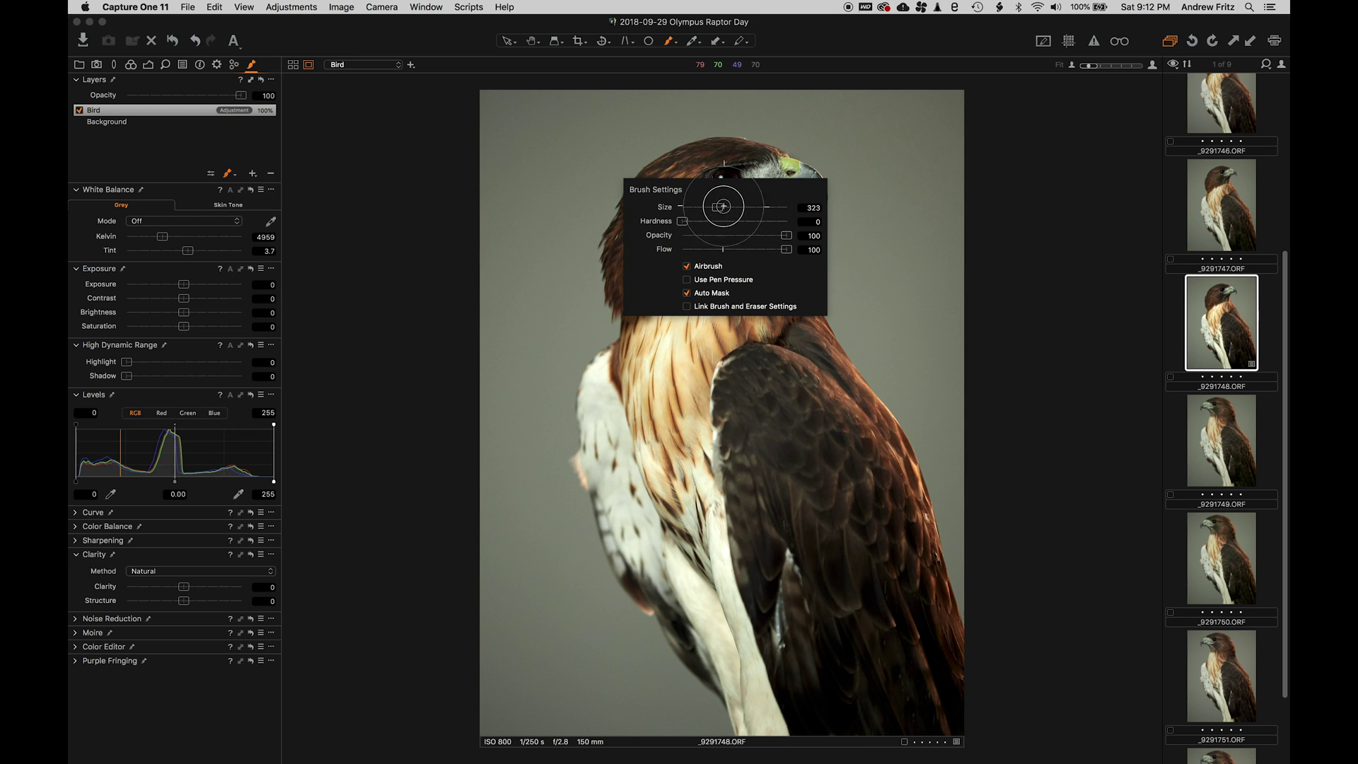
click(725, 139)
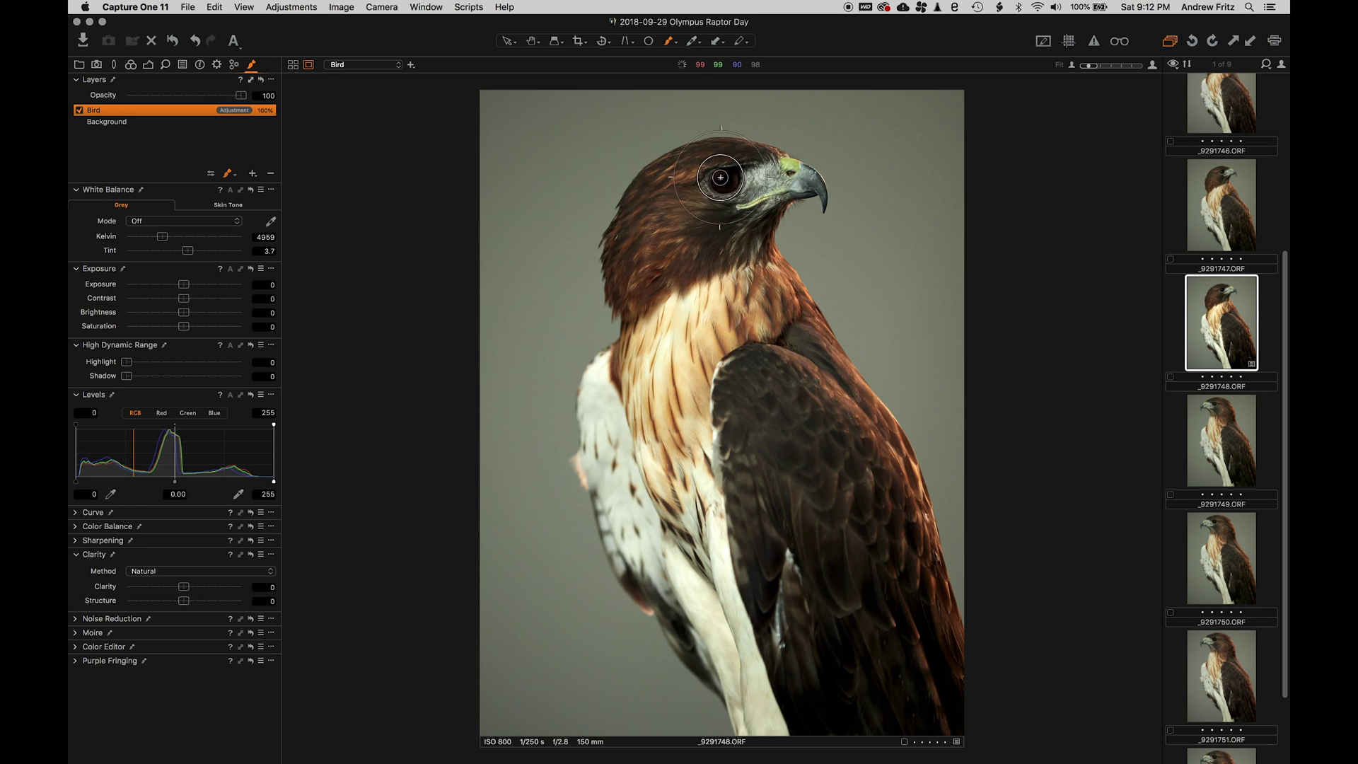
key(bracketright)
key(bracketright)
key(bracketright)
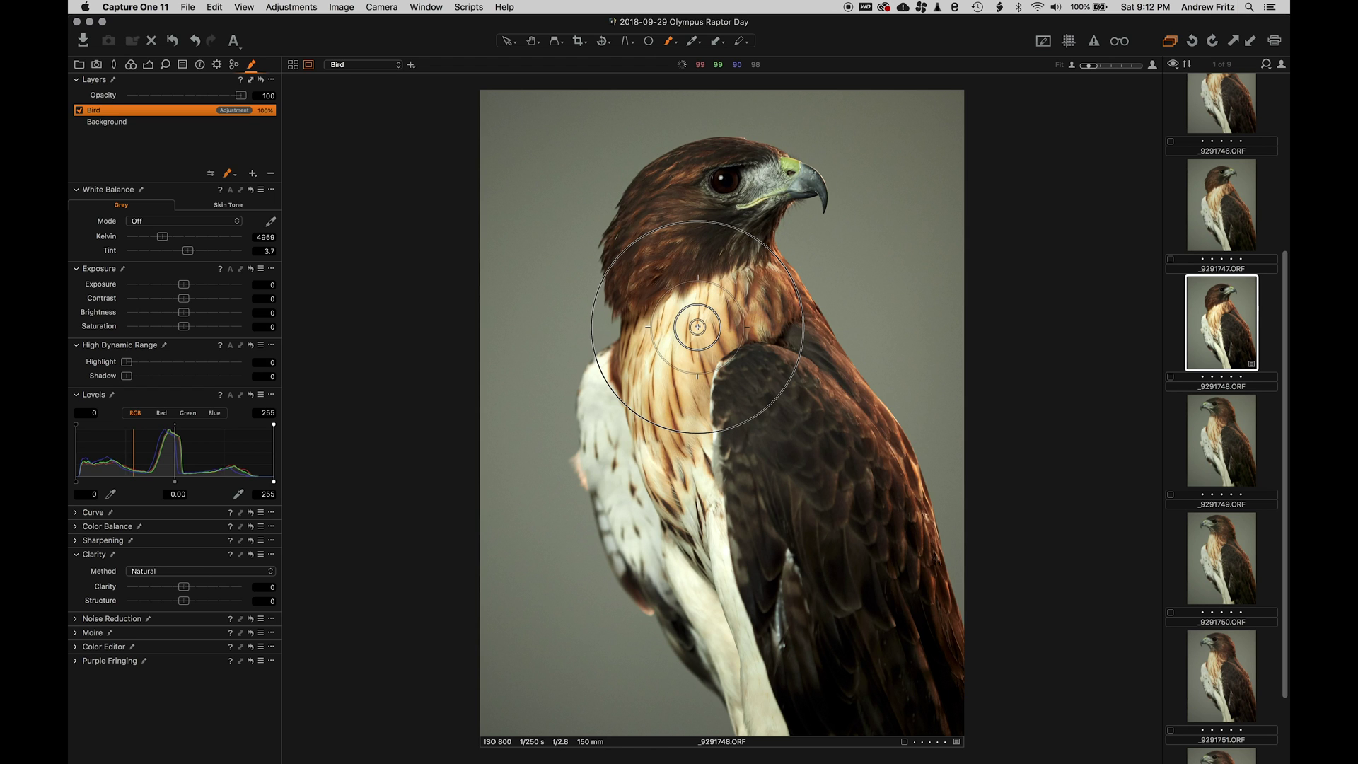
key(bracketleft)
key(bracketleft)
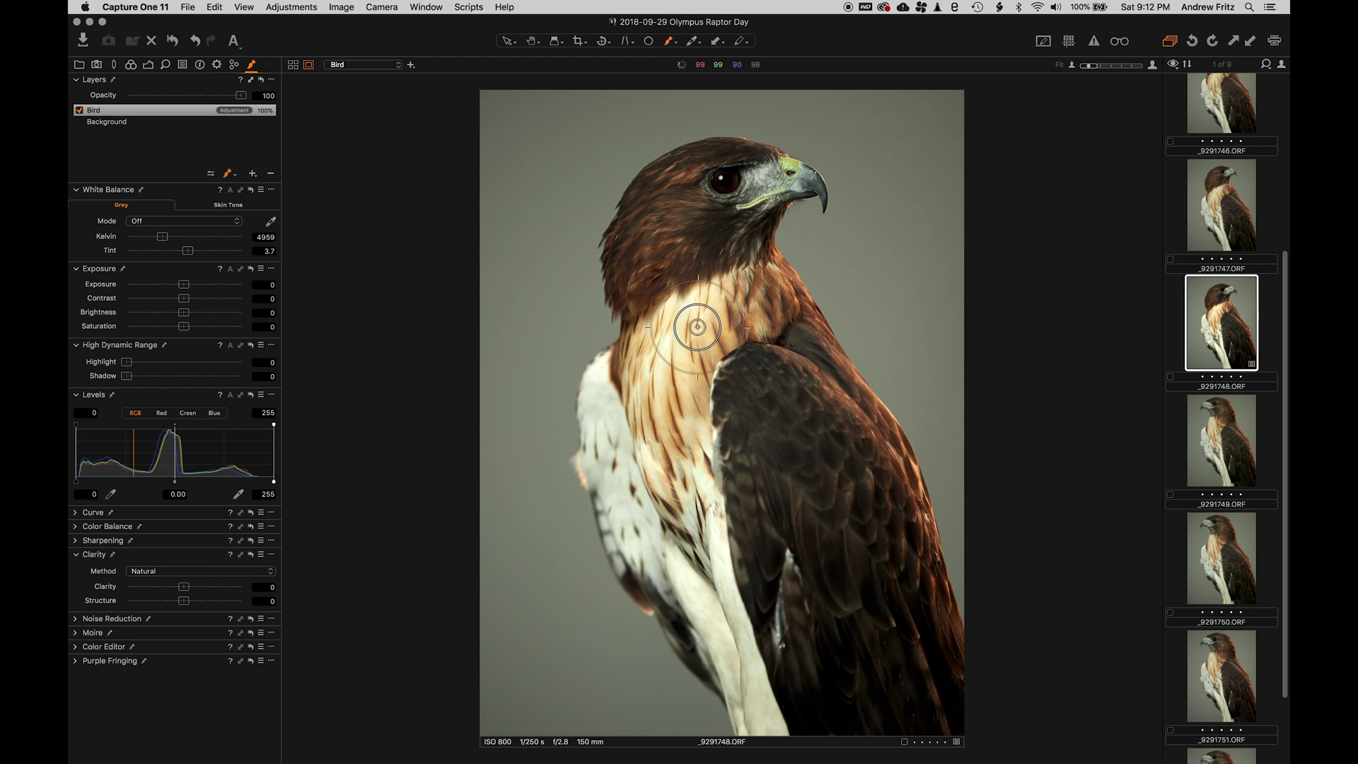
key(m)
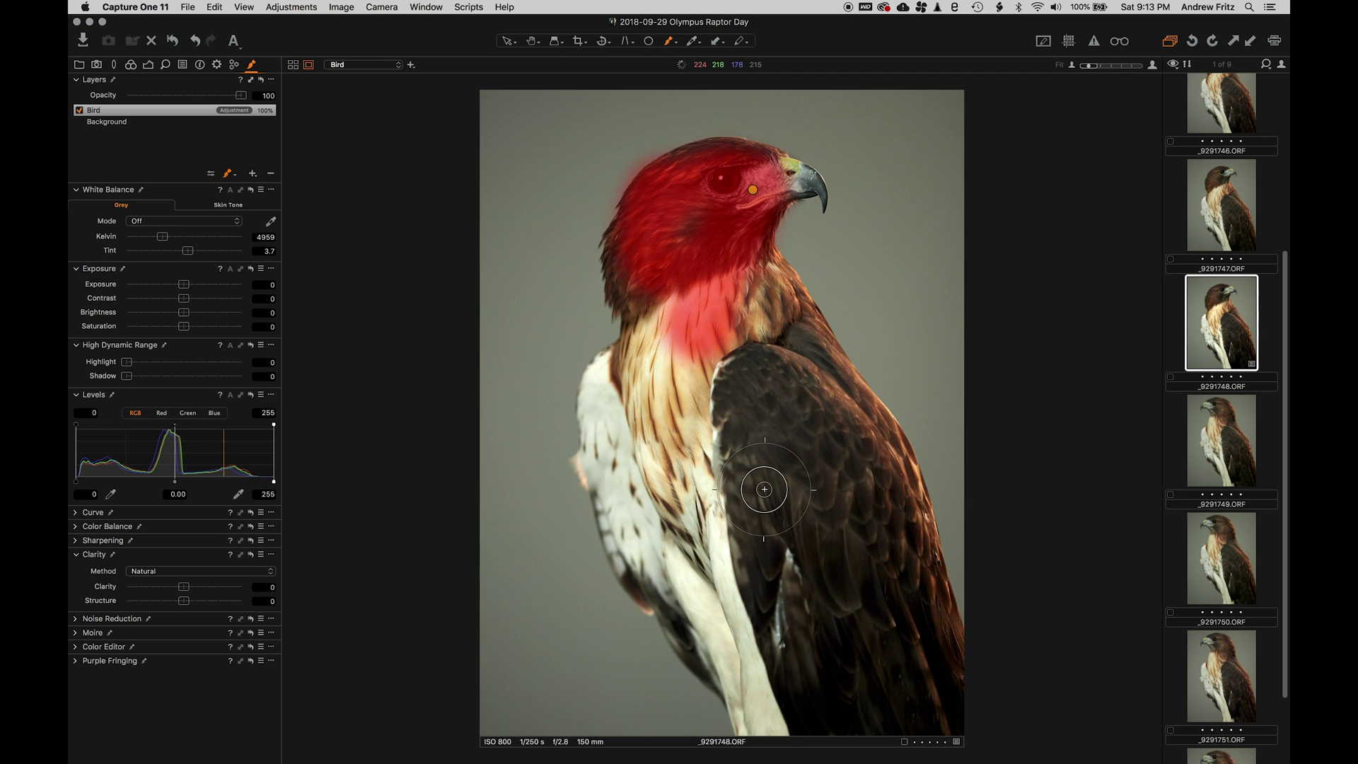
Extend the mask over the hawk's breast, wings and back, using a larger brush to cover the remaining gaps and outer edges
click(764, 489)
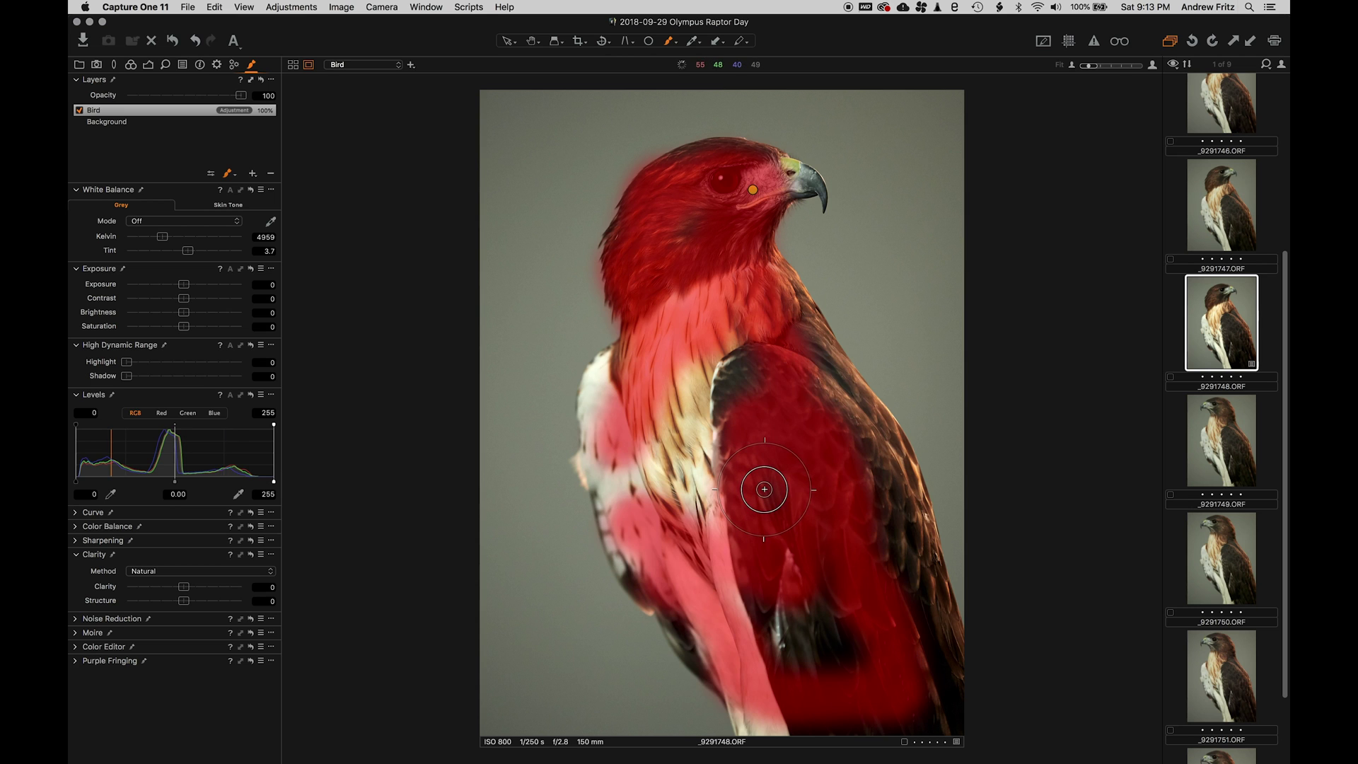
right_click(695, 491)
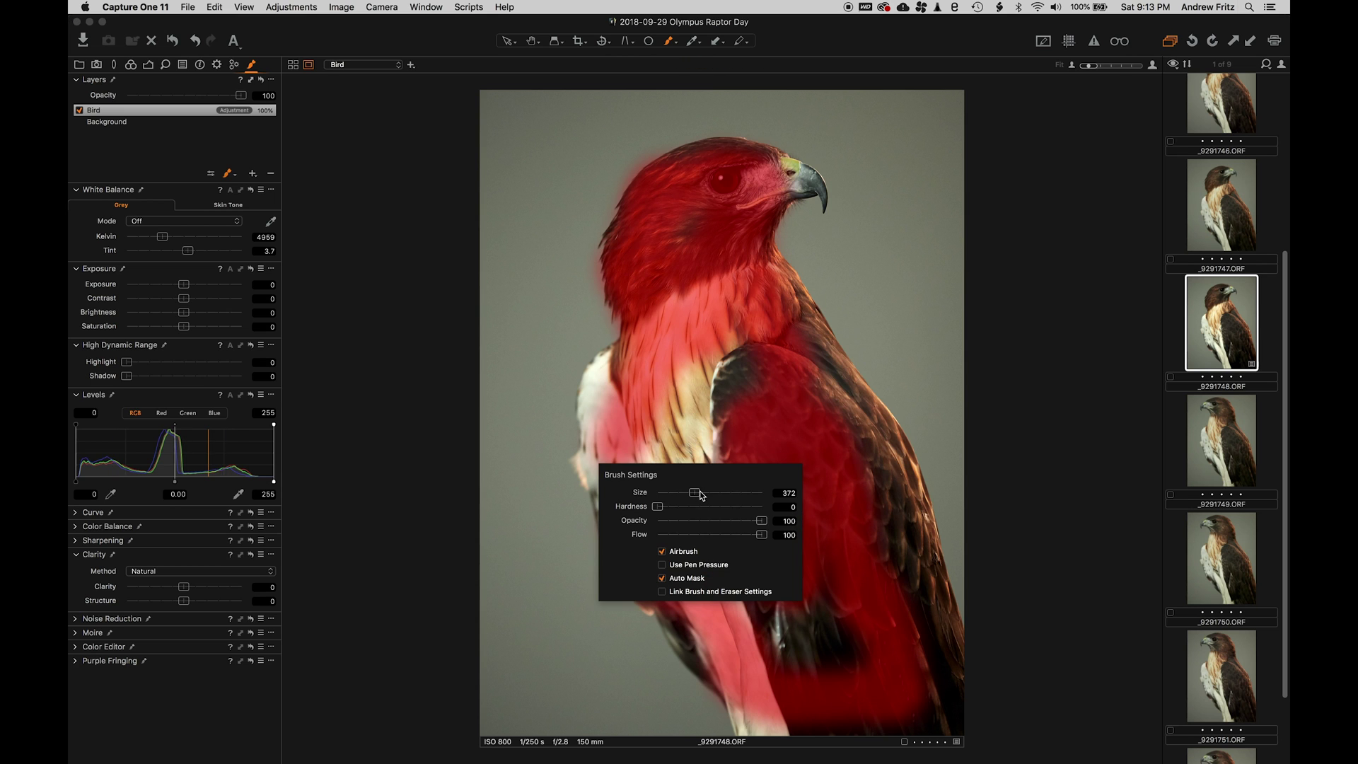
drag(699, 493, 711, 492)
mouse_move(708, 385)
mouse_down()
mouse_move(675, 494)
mouse_move(636, 446)
mouse_up()
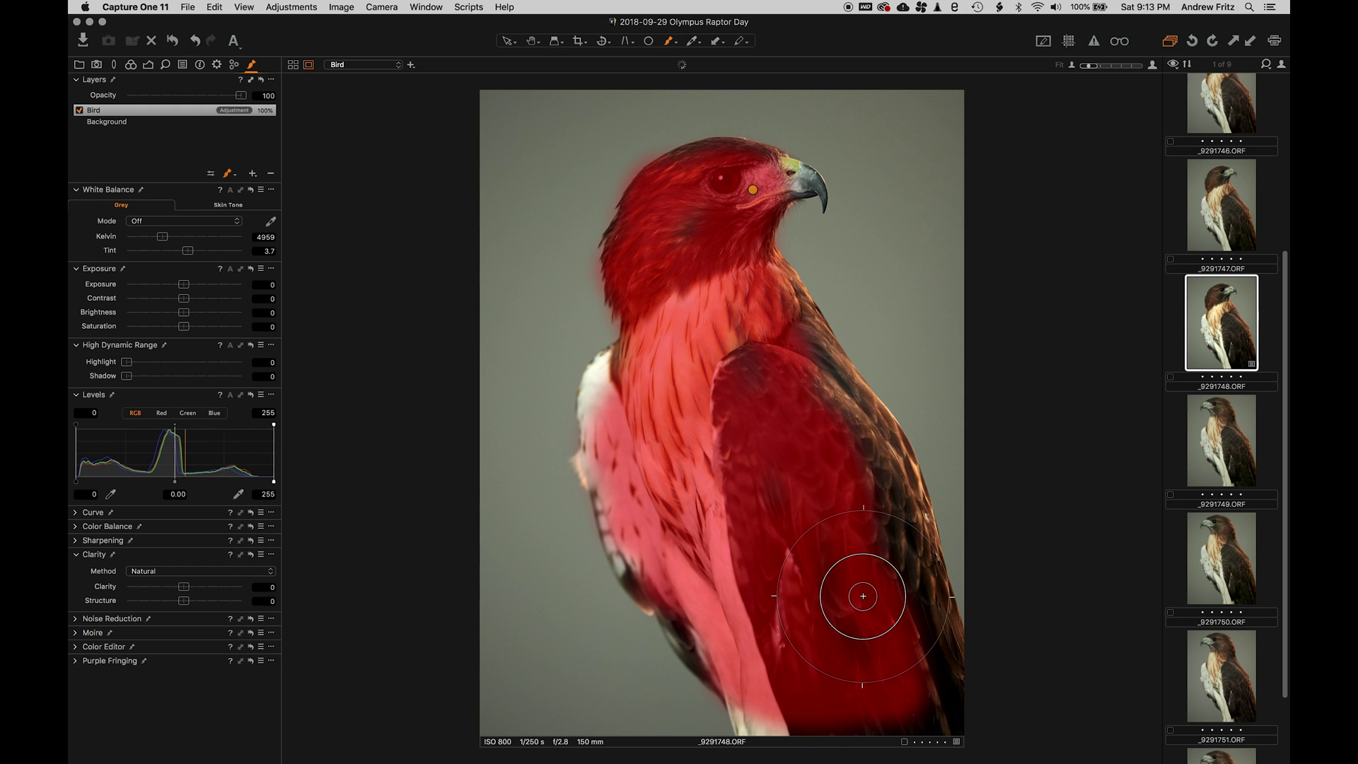
mouse_move(795, 376)
mouse_down()
mouse_move(794, 342)
mouse_move(739, 300)
mouse_move(886, 546)
mouse_move(912, 722)
mouse_up()
click(811, 701)
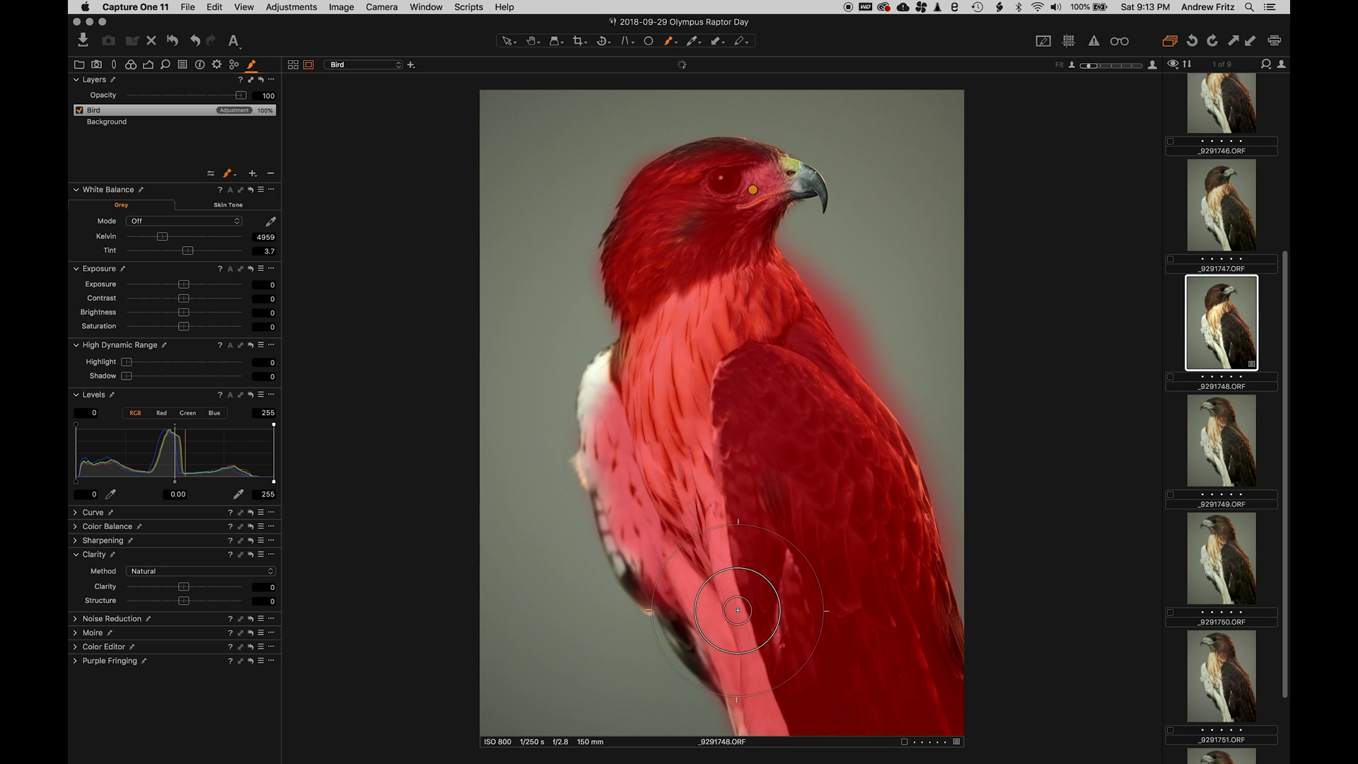
drag(663, 405, 636, 392)
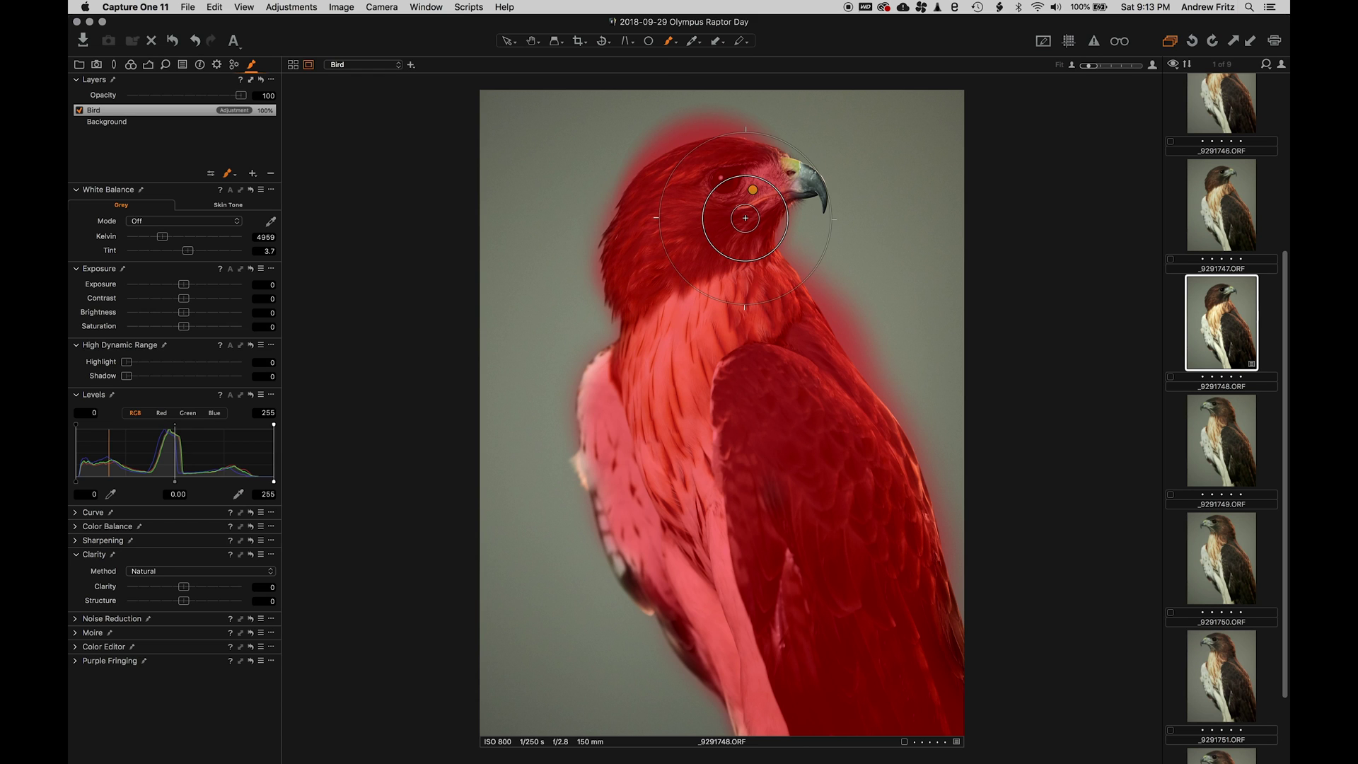
Paint the beak and the pale wing's upper edge into the mask with a smaller brush
right_click(745, 217)
mouse_move(812, 185)
mouse_down()
mouse_move(823, 197)
mouse_move(800, 179)
mouse_move(764, 218)
mouse_up()
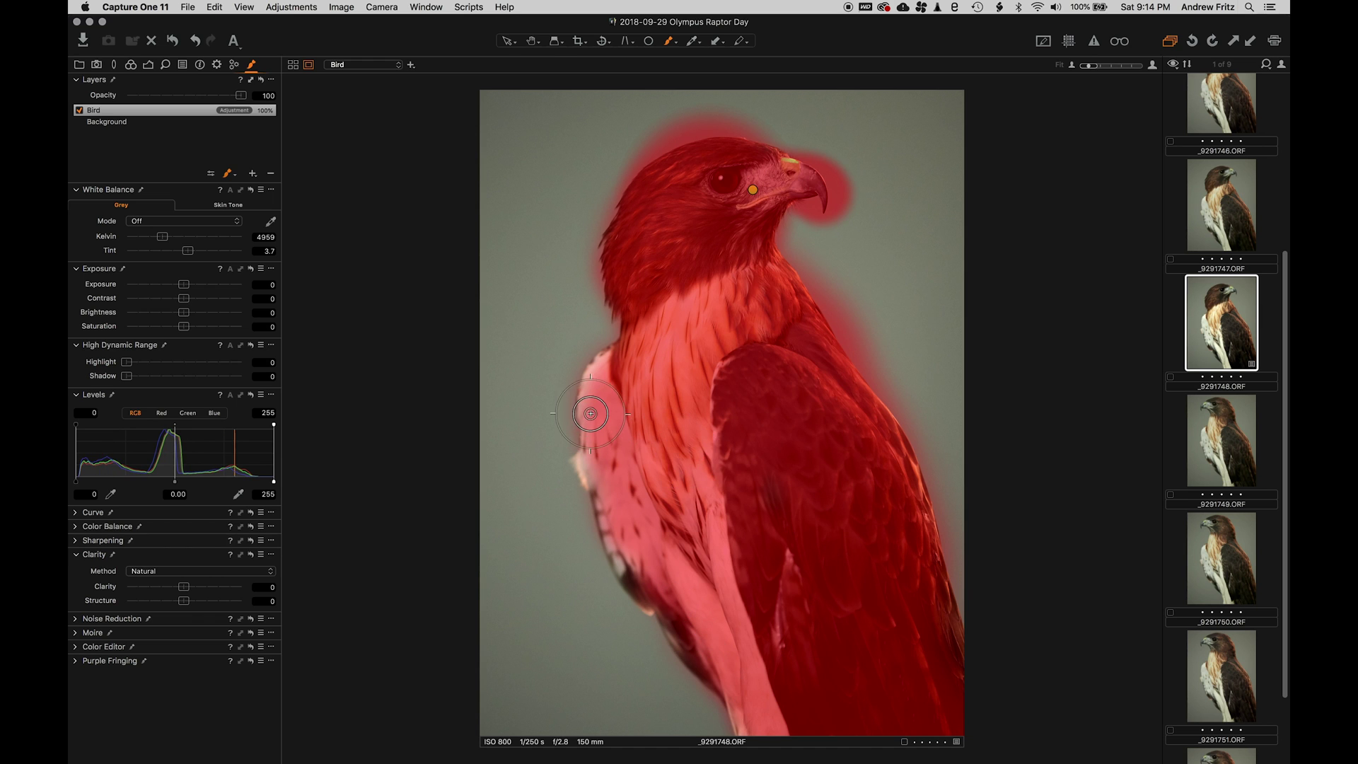
click(615, 369)
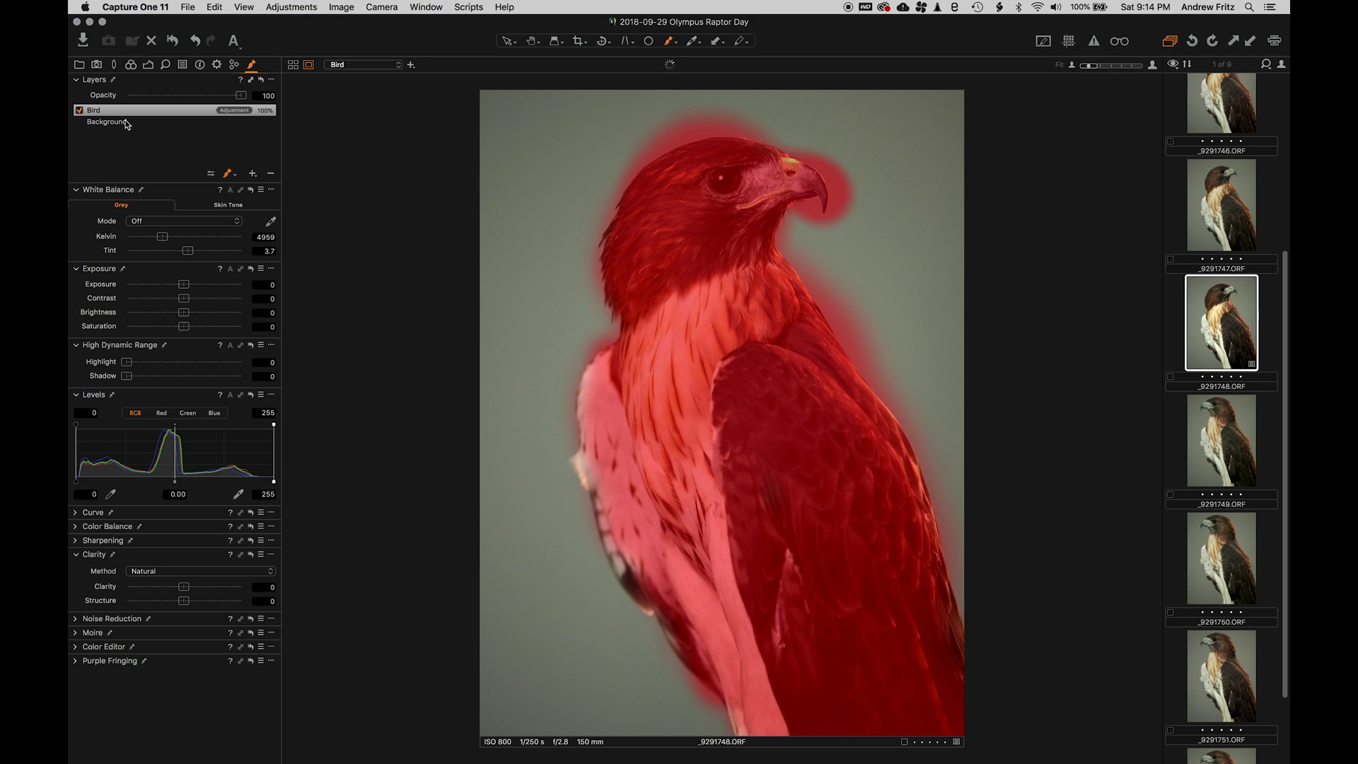
Erase the mask spill on the background around the crown and beak, undoing the first erasing stroke at the beak
click(231, 176)
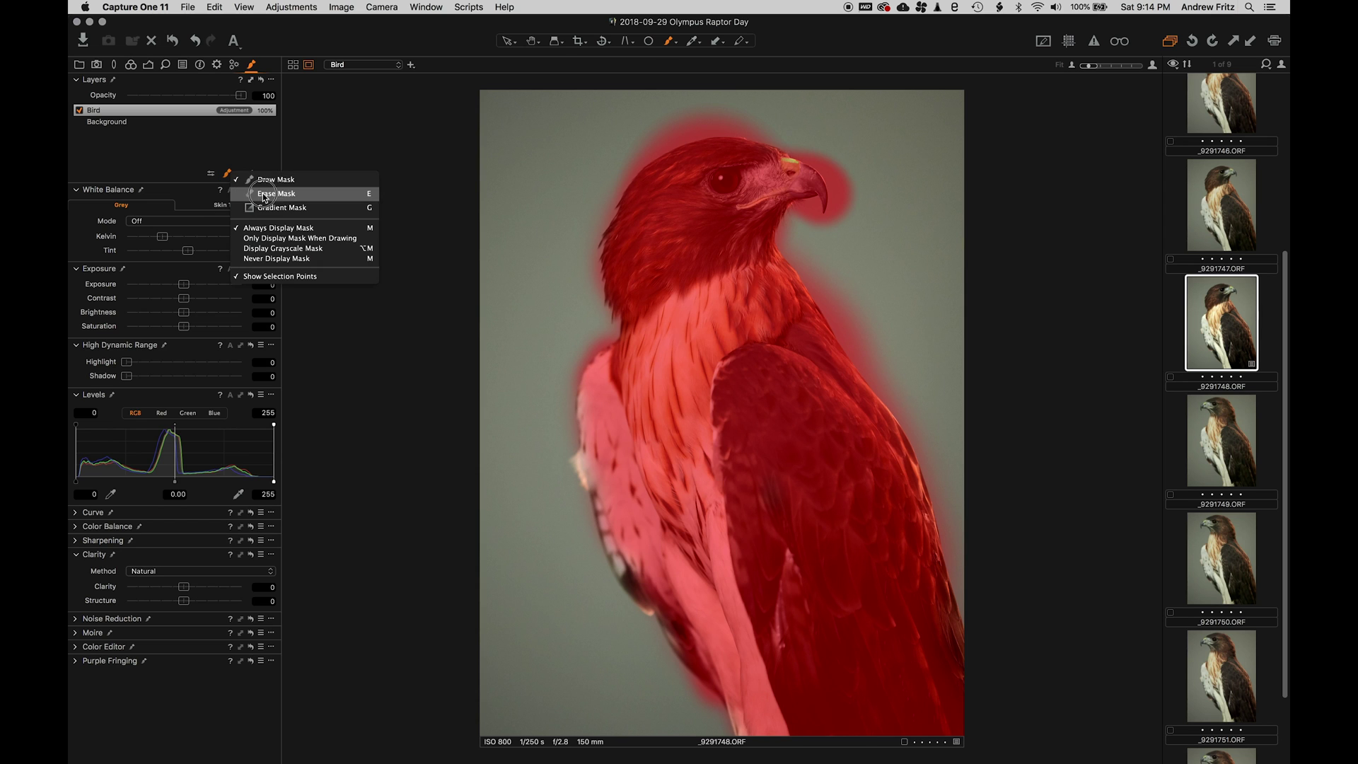
click(258, 188)
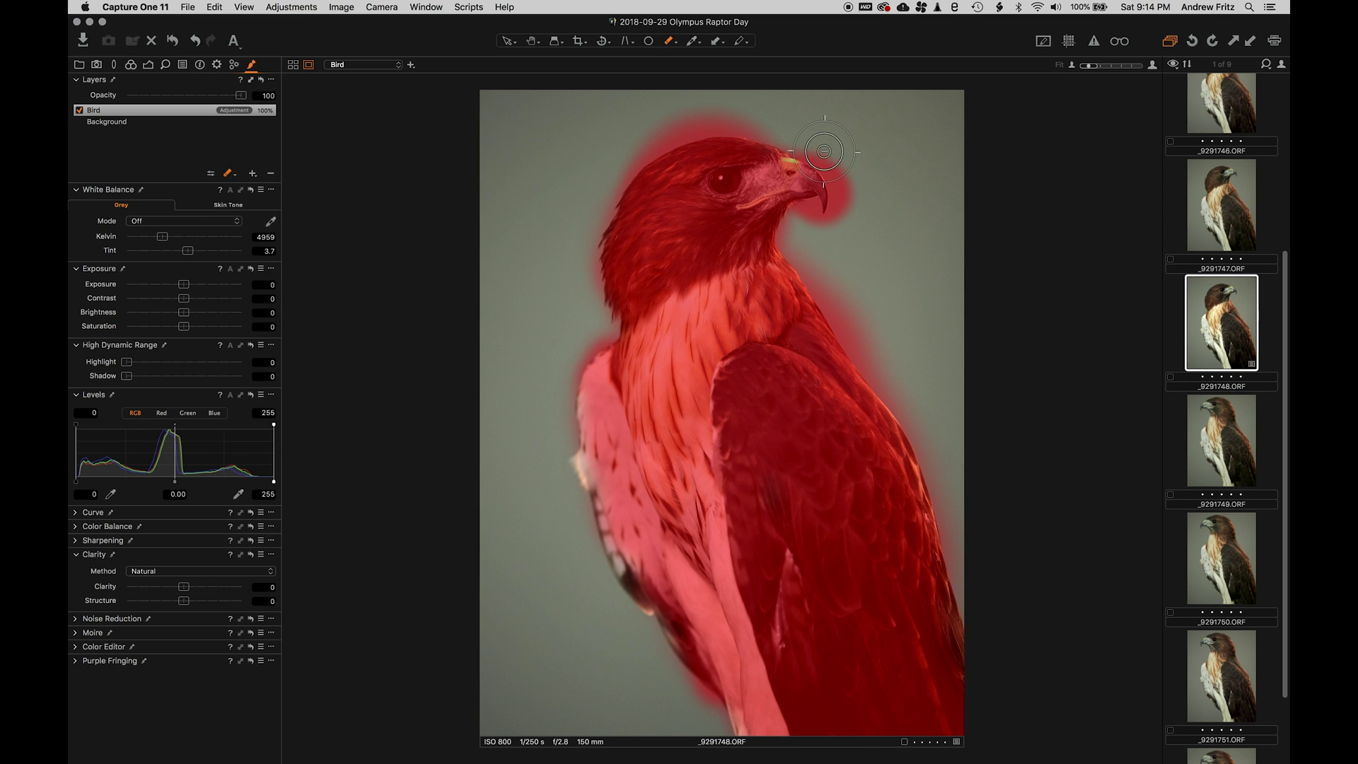
key(a)
drag(805, 143, 848, 229)
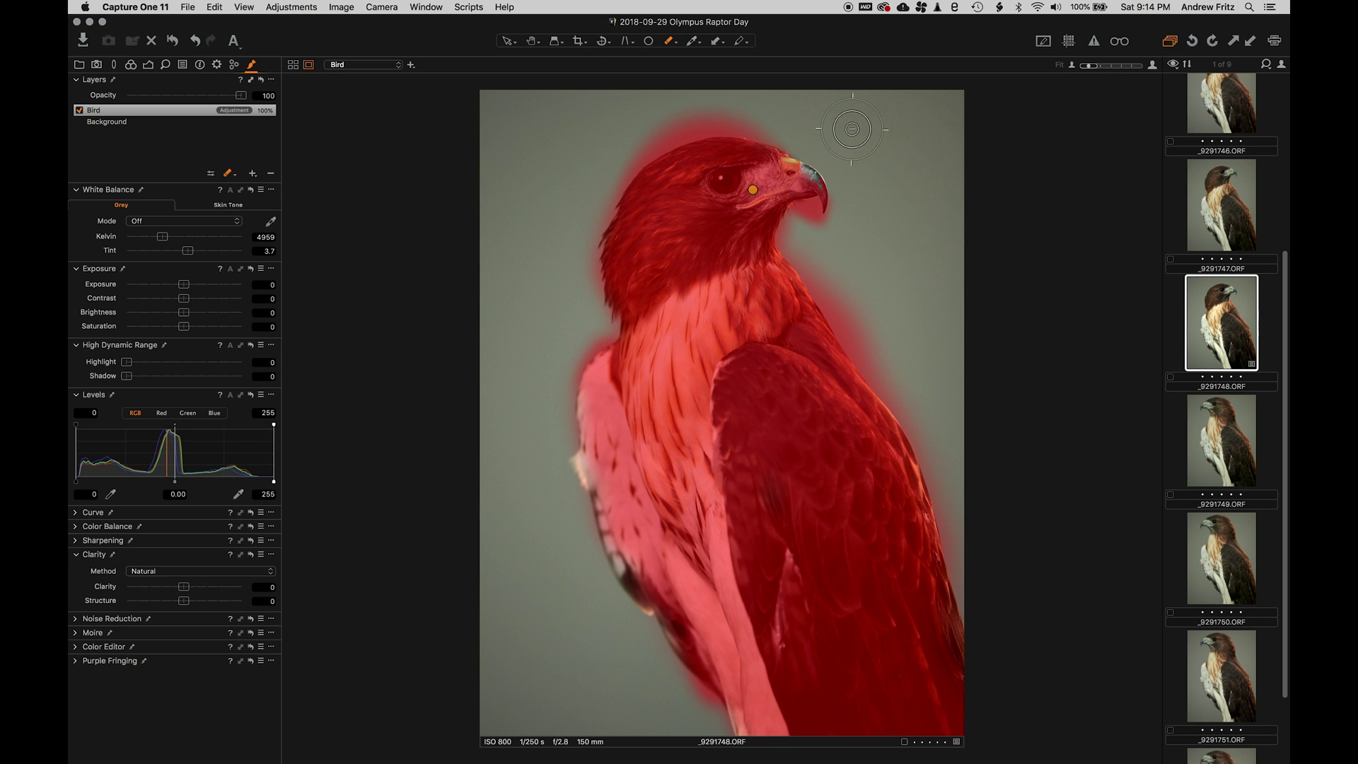
key(super+z)
mouse_move(725, 113)
mouse_down()
mouse_move(640, 138)
mouse_move(623, 169)
mouse_move(613, 160)
mouse_up()
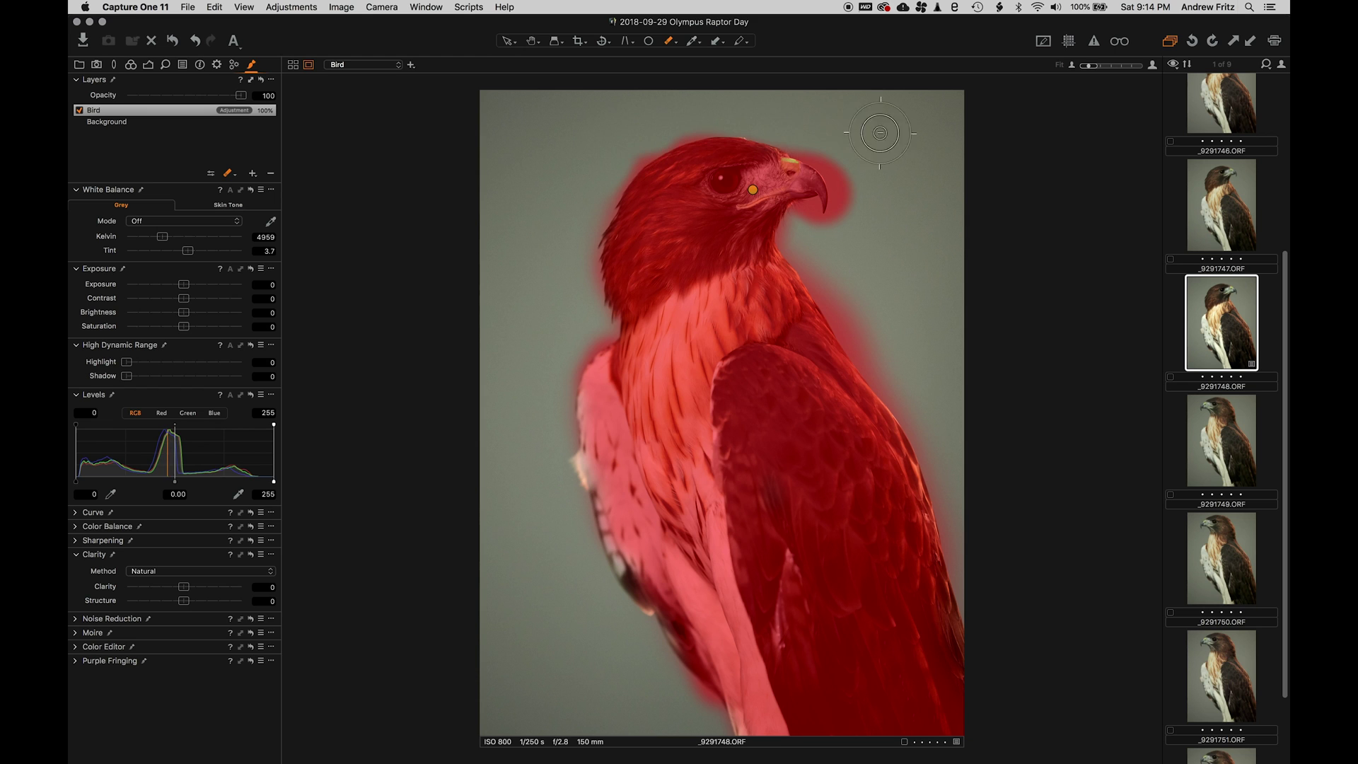
drag(835, 159, 795, 134)
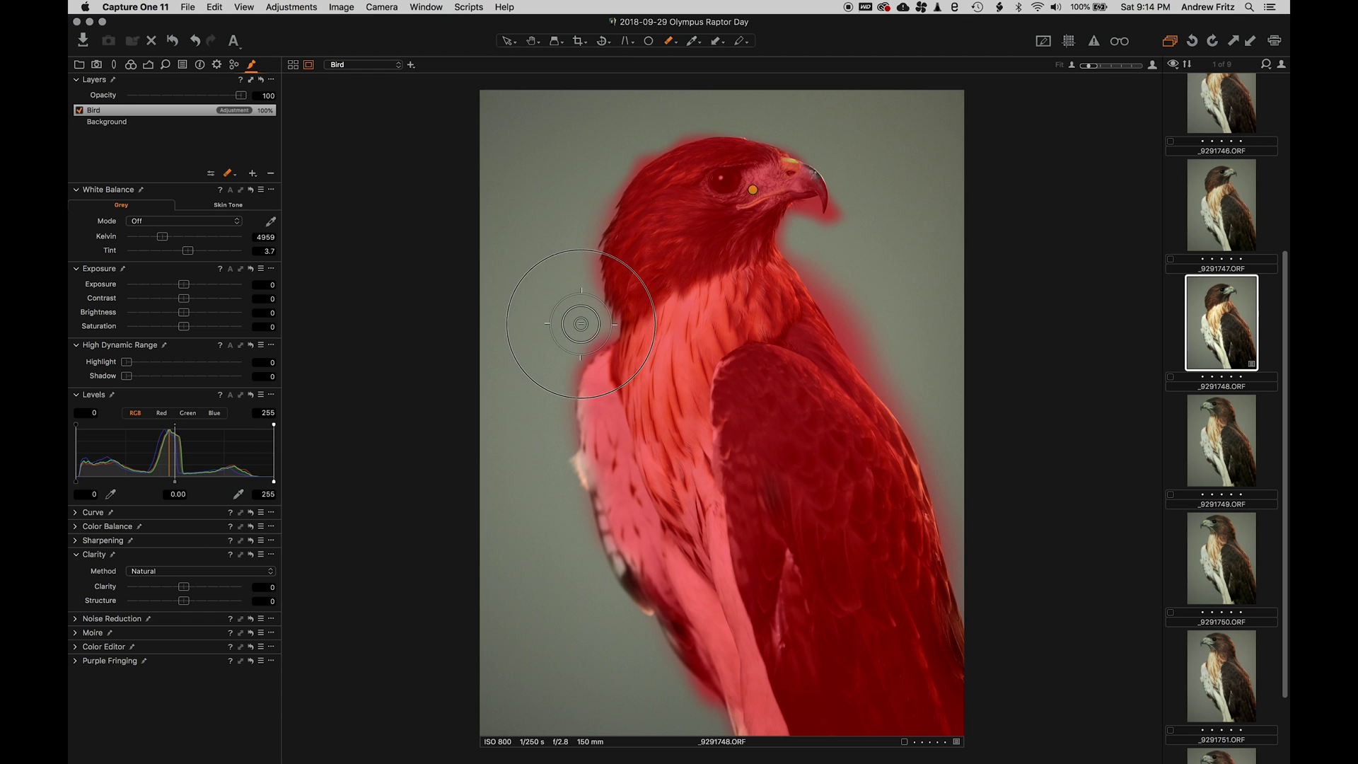
Erase the remaining mask spill behind the neck, below the beak, along the belly and beside the back
drag(582, 325, 562, 366)
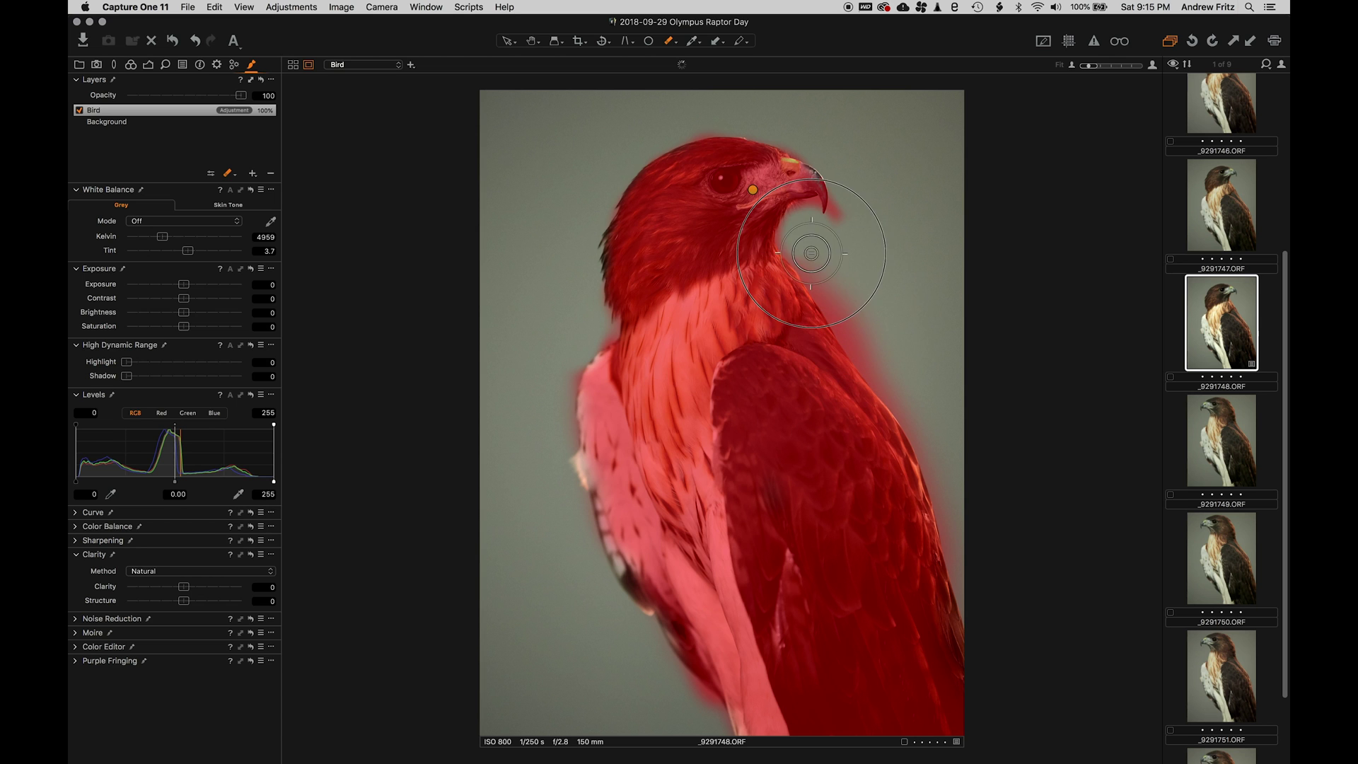
key(a)
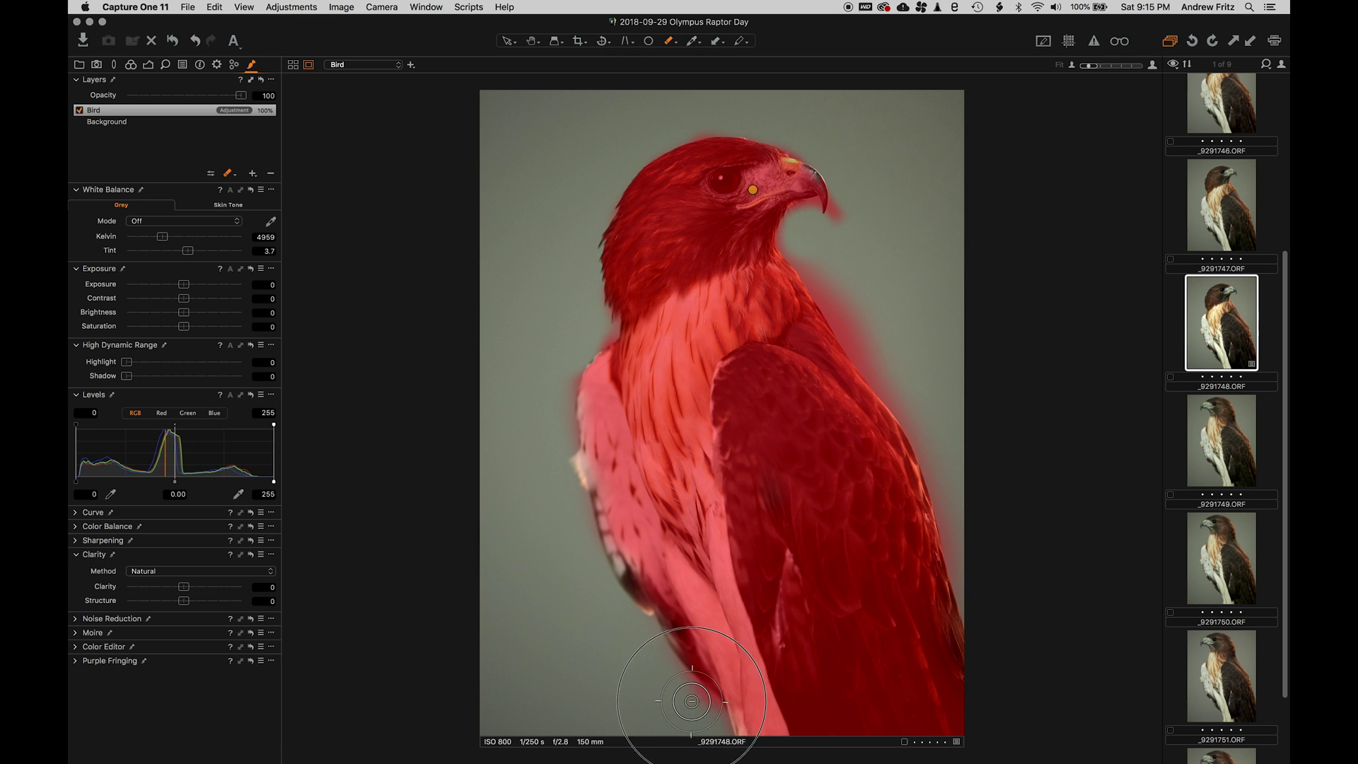
mouse_move(692, 702)
mouse_down()
mouse_move(736, 711)
mouse_move(700, 693)
mouse_move(679, 704)
mouse_move(750, 732)
mouse_up()
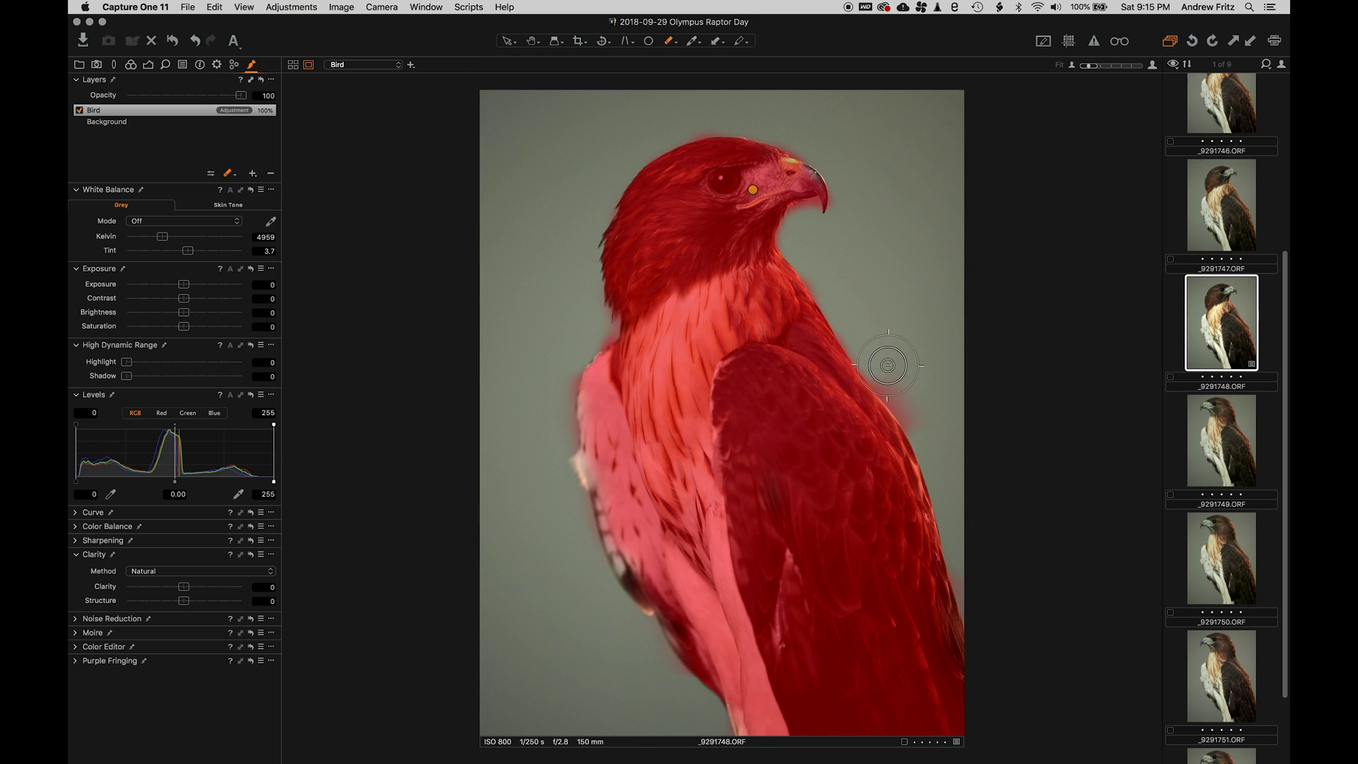
mouse_move(887, 365)
mouse_down()
mouse_move(921, 422)
mouse_move(885, 375)
mouse_up()
Refine the Bird layer's mask with a radius of 84
right_click(118, 112)
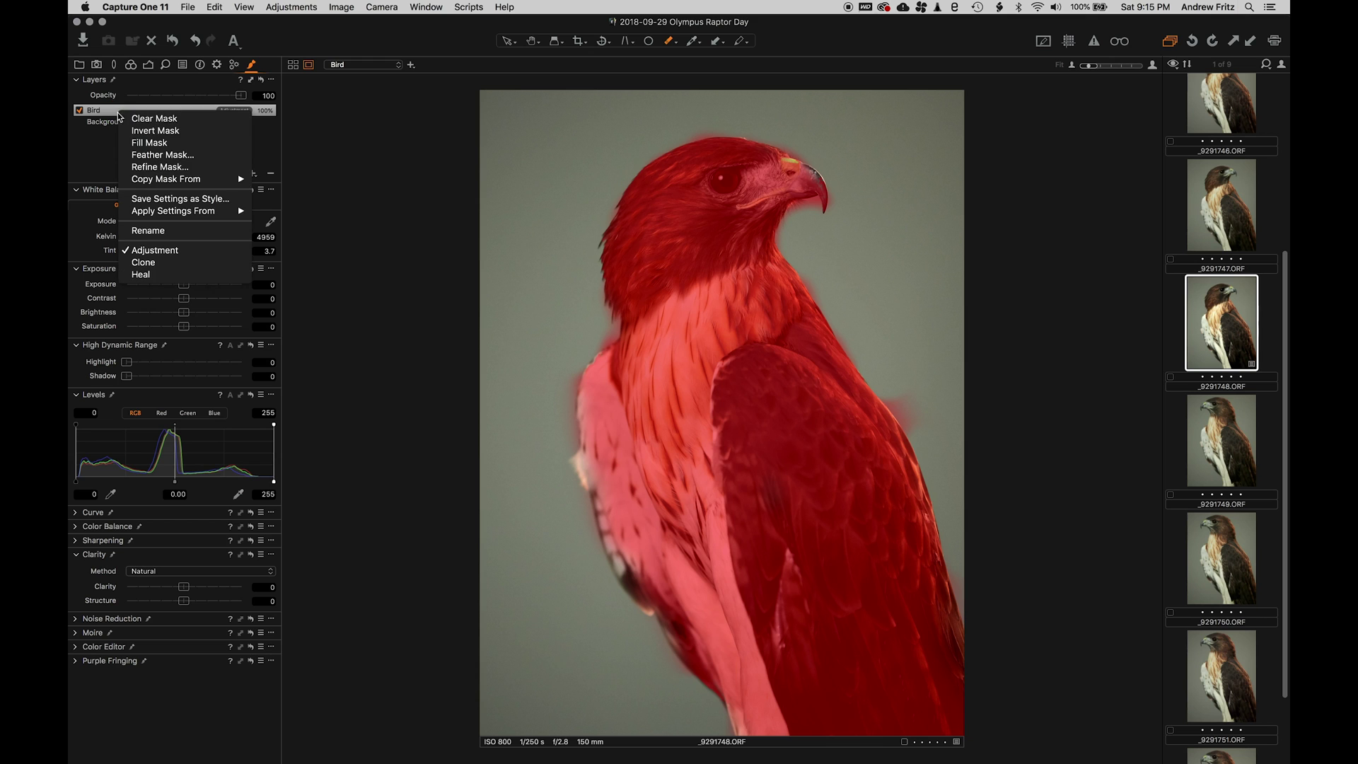
click(180, 174)
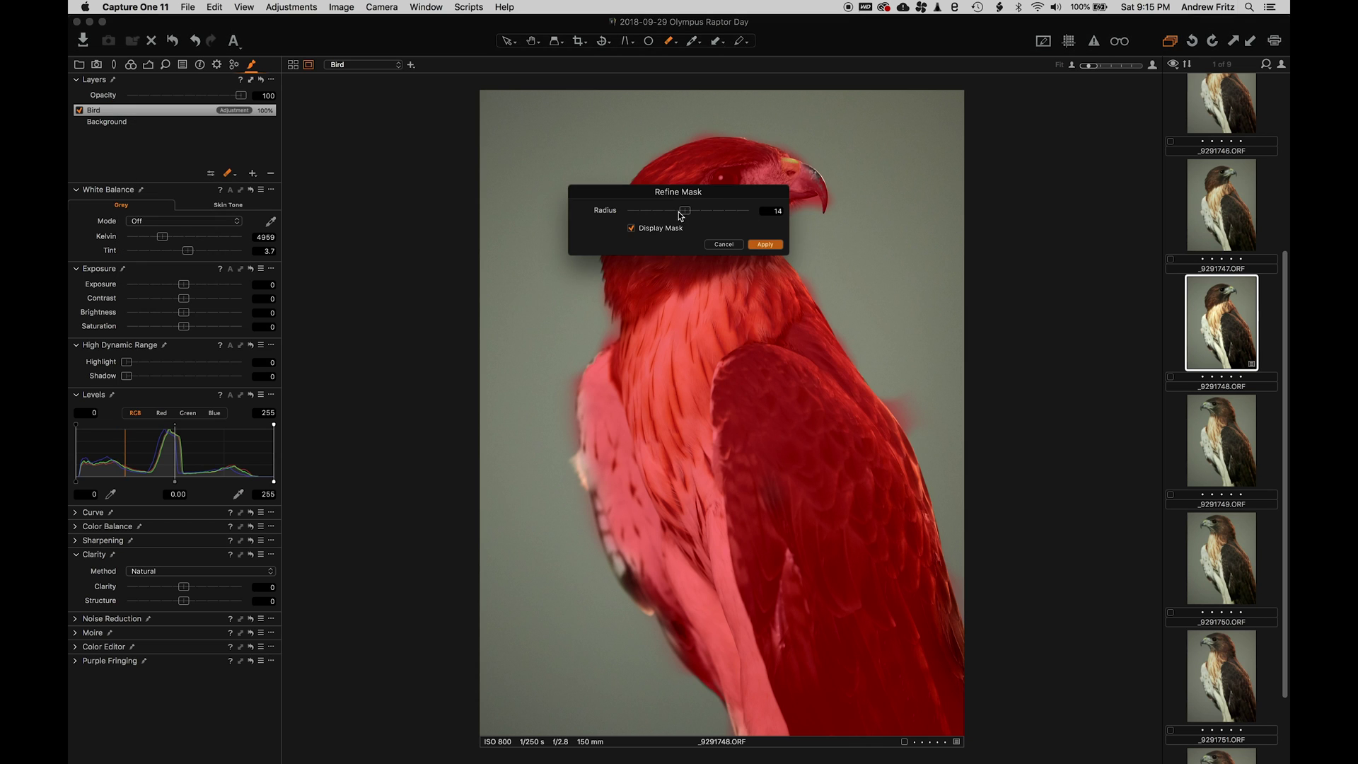
drag(683, 215, 721, 216)
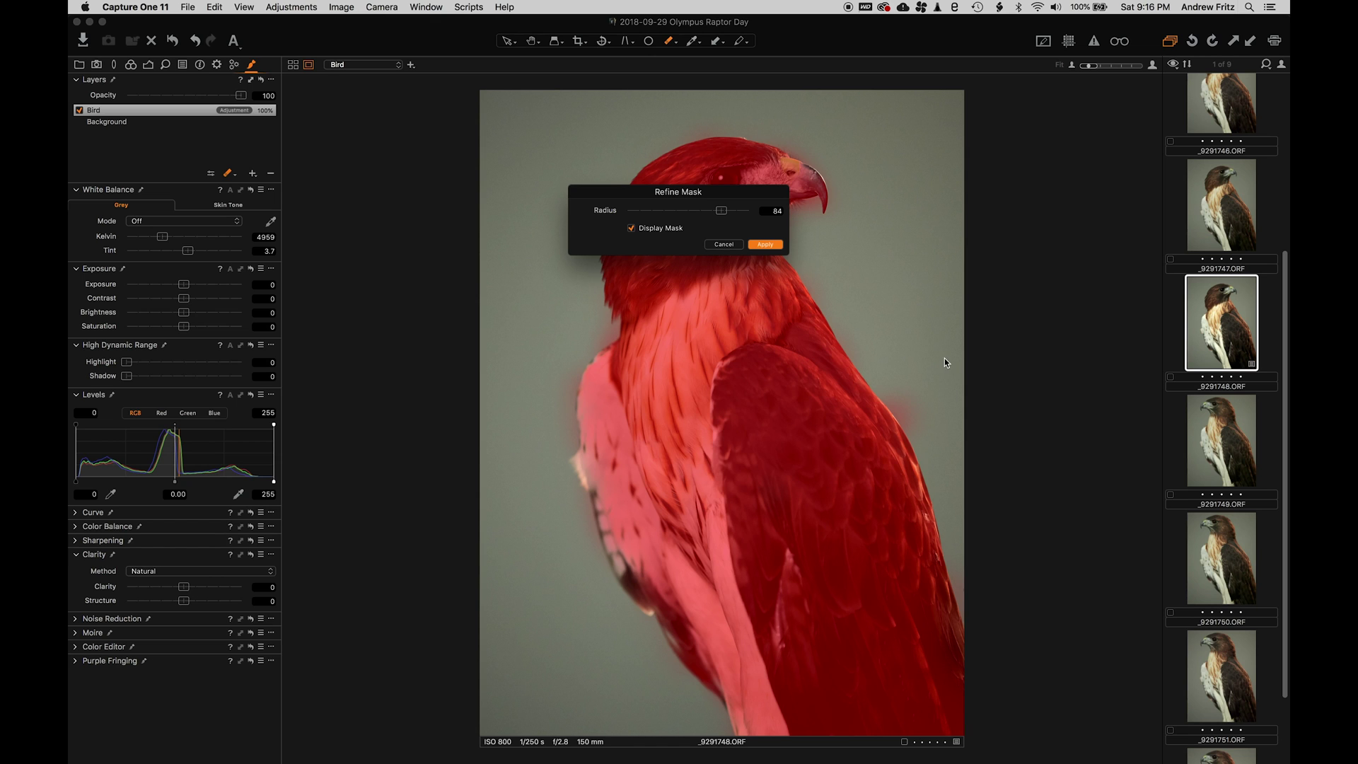
key(Return)
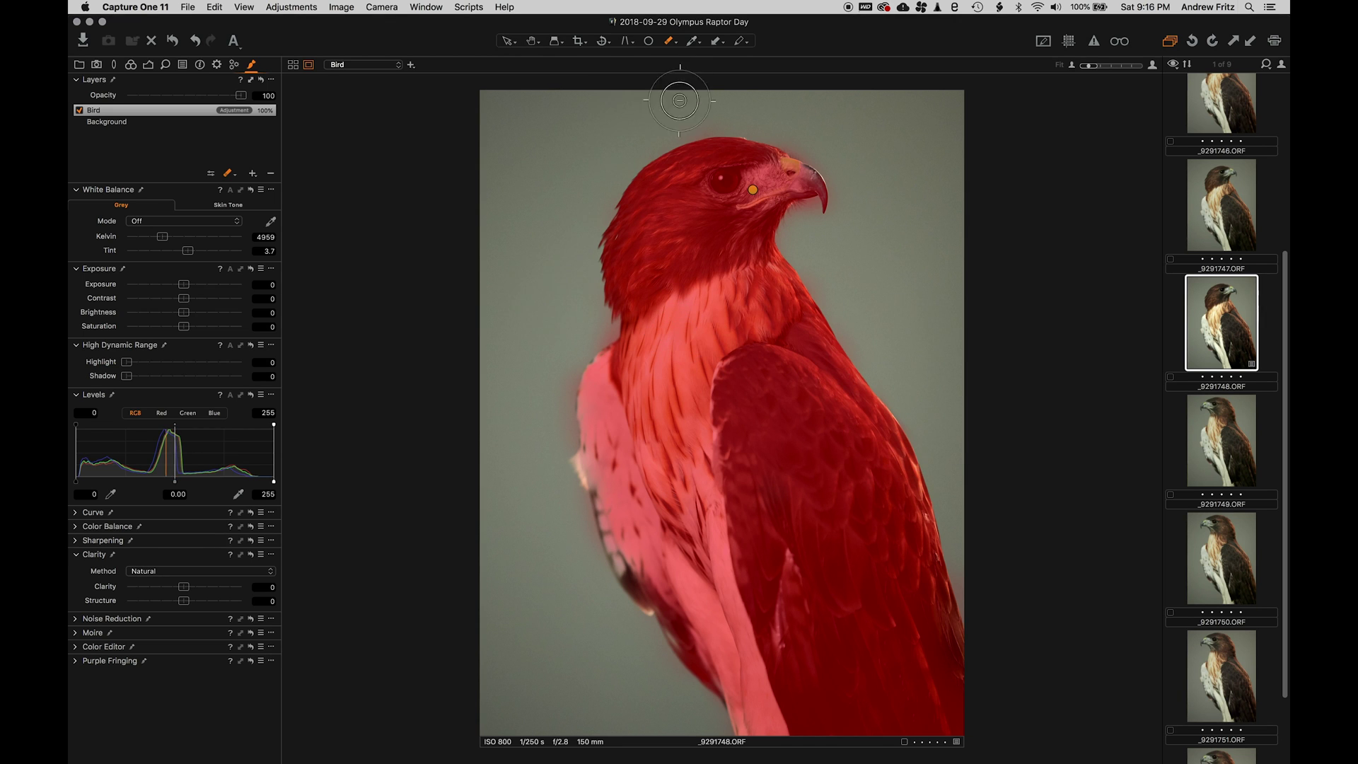
Touch up the mask edge around the beak and beside the pale wing with a smaller brush of size 158
mouse_move(818, 141)
mouse_down()
mouse_move(795, 128)
mouse_move(813, 133)
mouse_up()
mouse_move(563, 541)
mouse_down()
mouse_move(561, 512)
mouse_move(591, 593)
mouse_move(585, 579)
mouse_up()
right_click(809, 229)
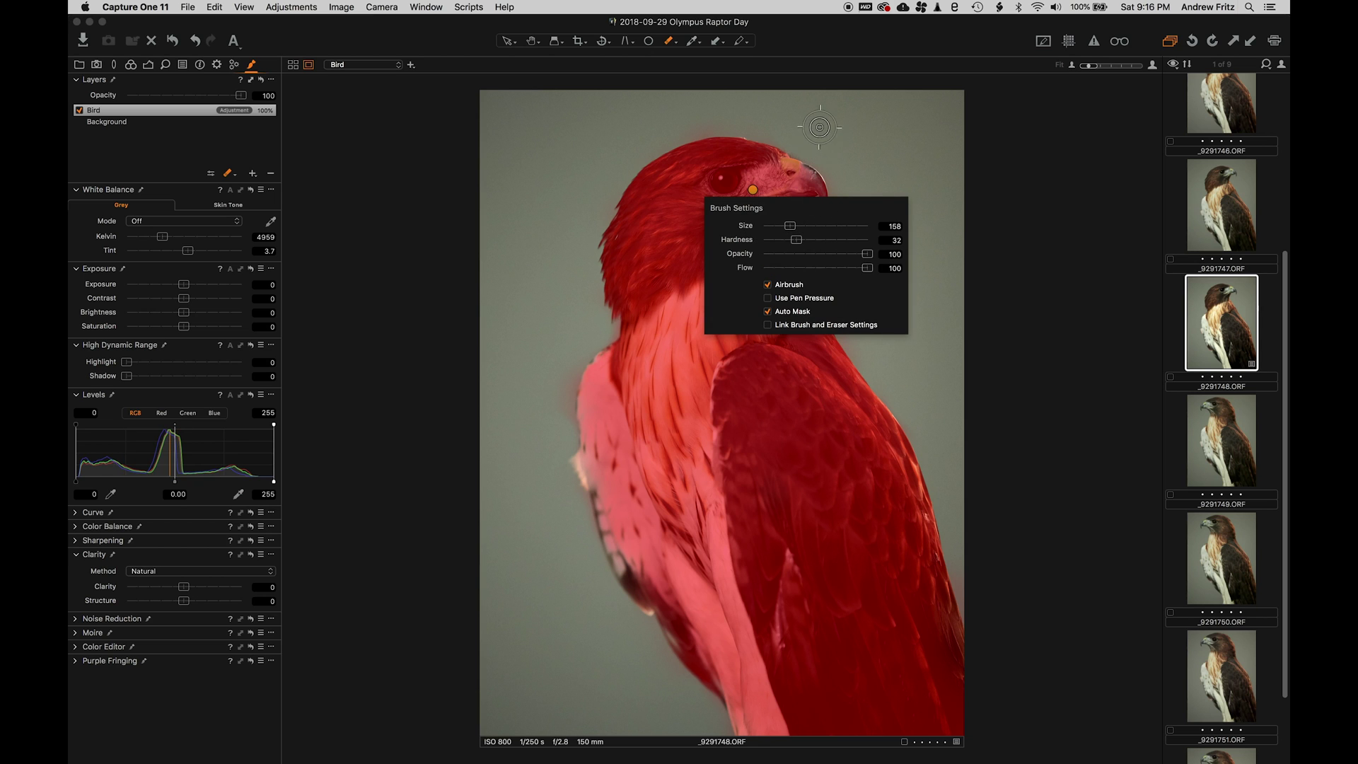
drag(761, 248, 807, 221)
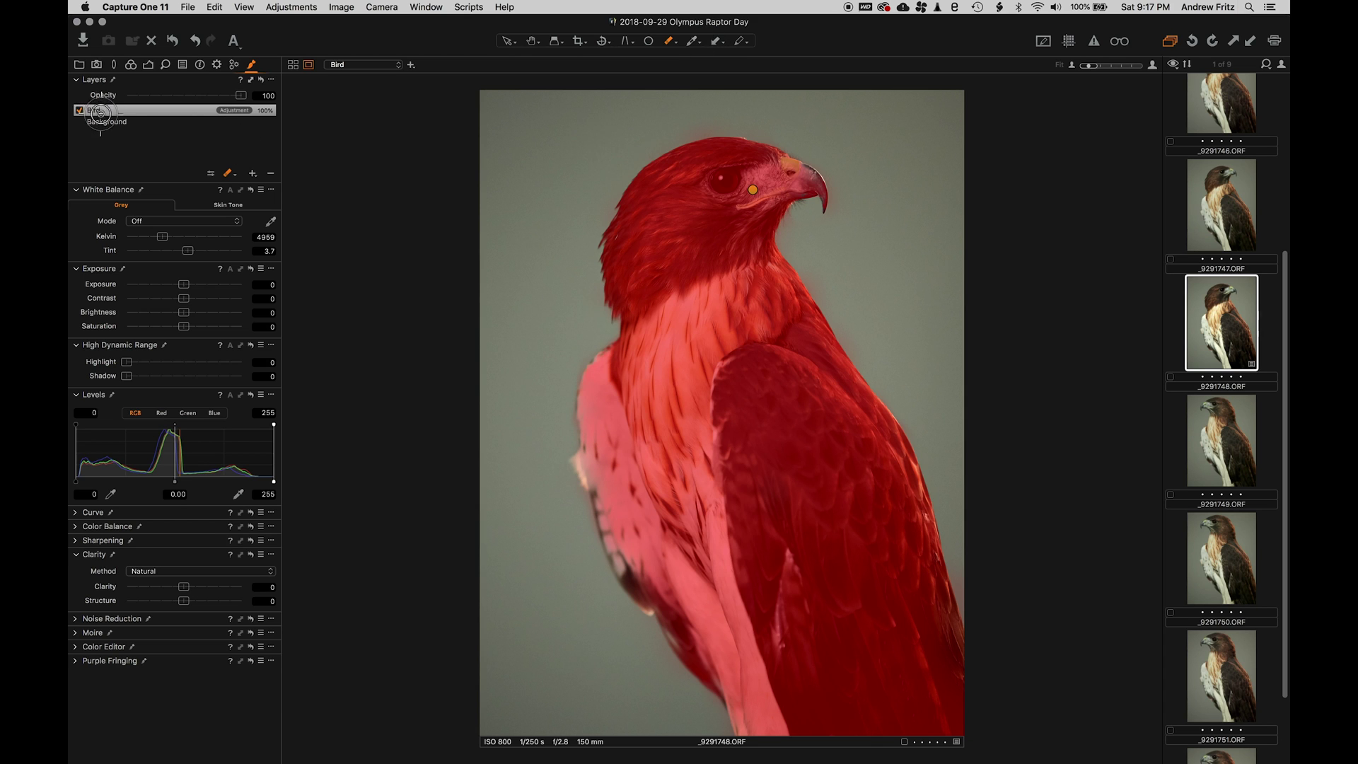
Refine the Bird layer's mask a second time with a reduced radius
right_click(102, 112)
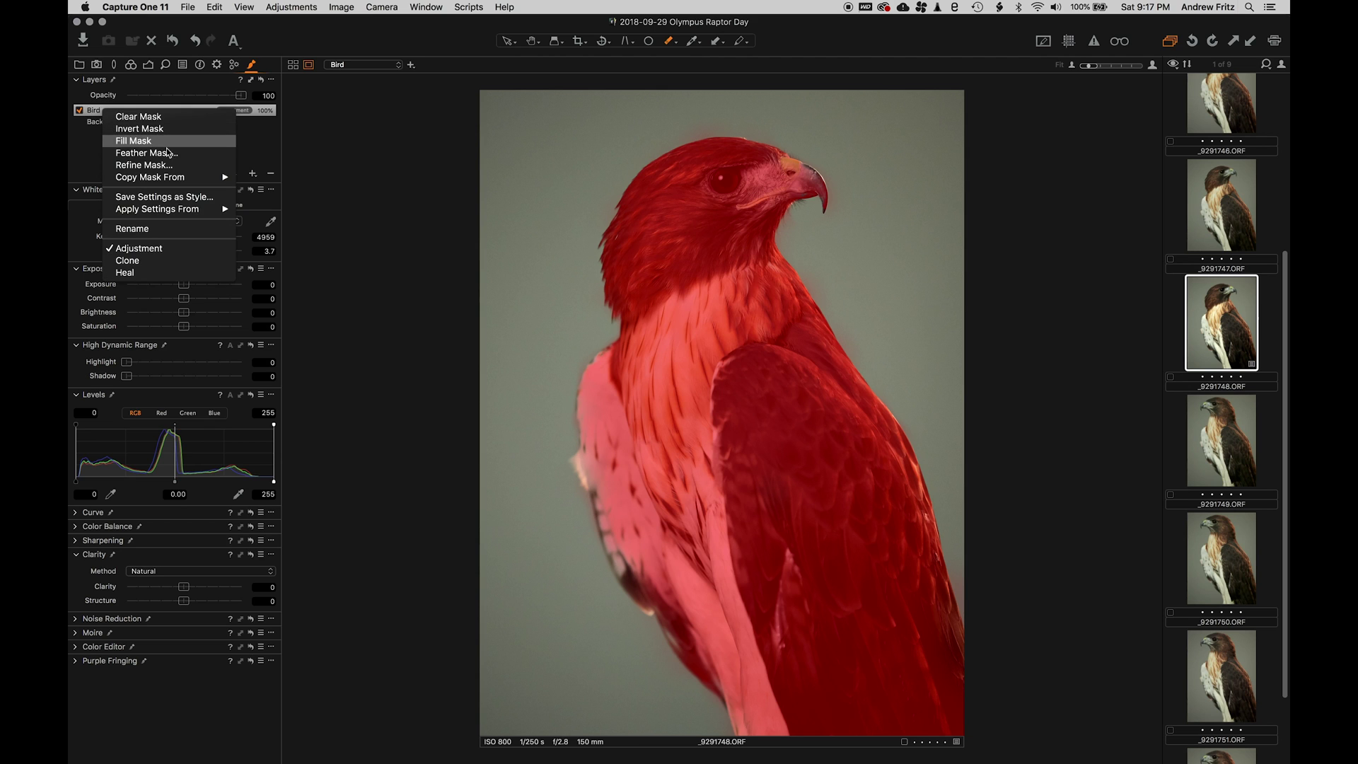
click(333, 129)
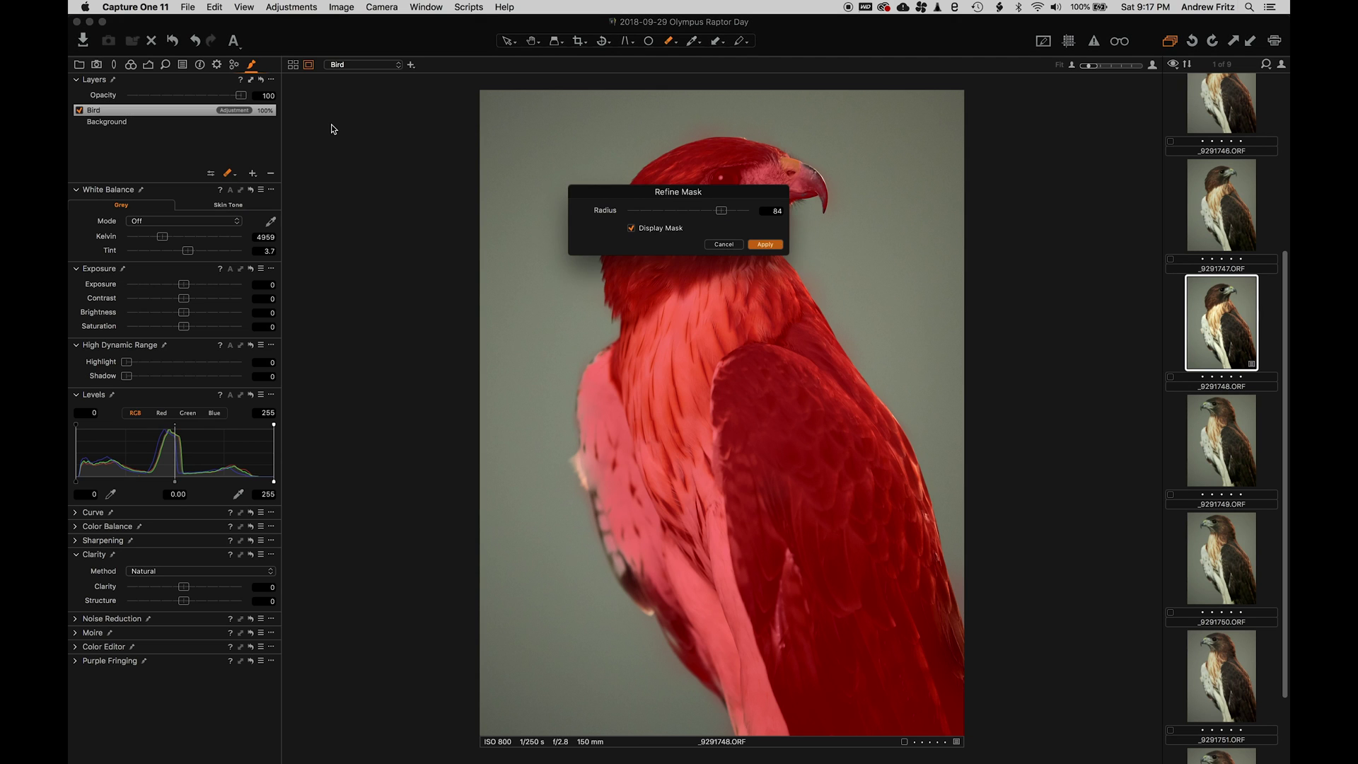
drag(722, 211, 681, 210)
click(764, 245)
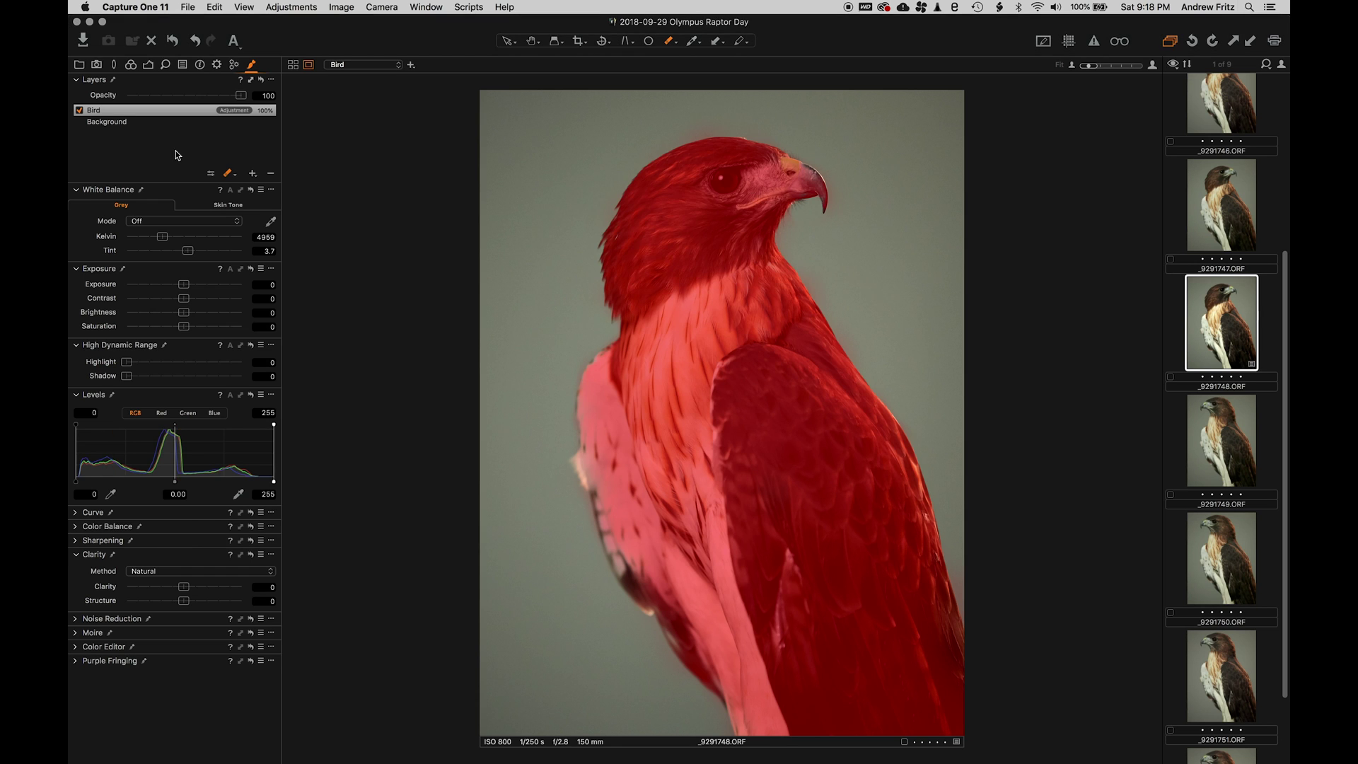
Cool the Background layer's white balance to 3330 Kelvin to turn the grey backdrop blue
click(117, 122)
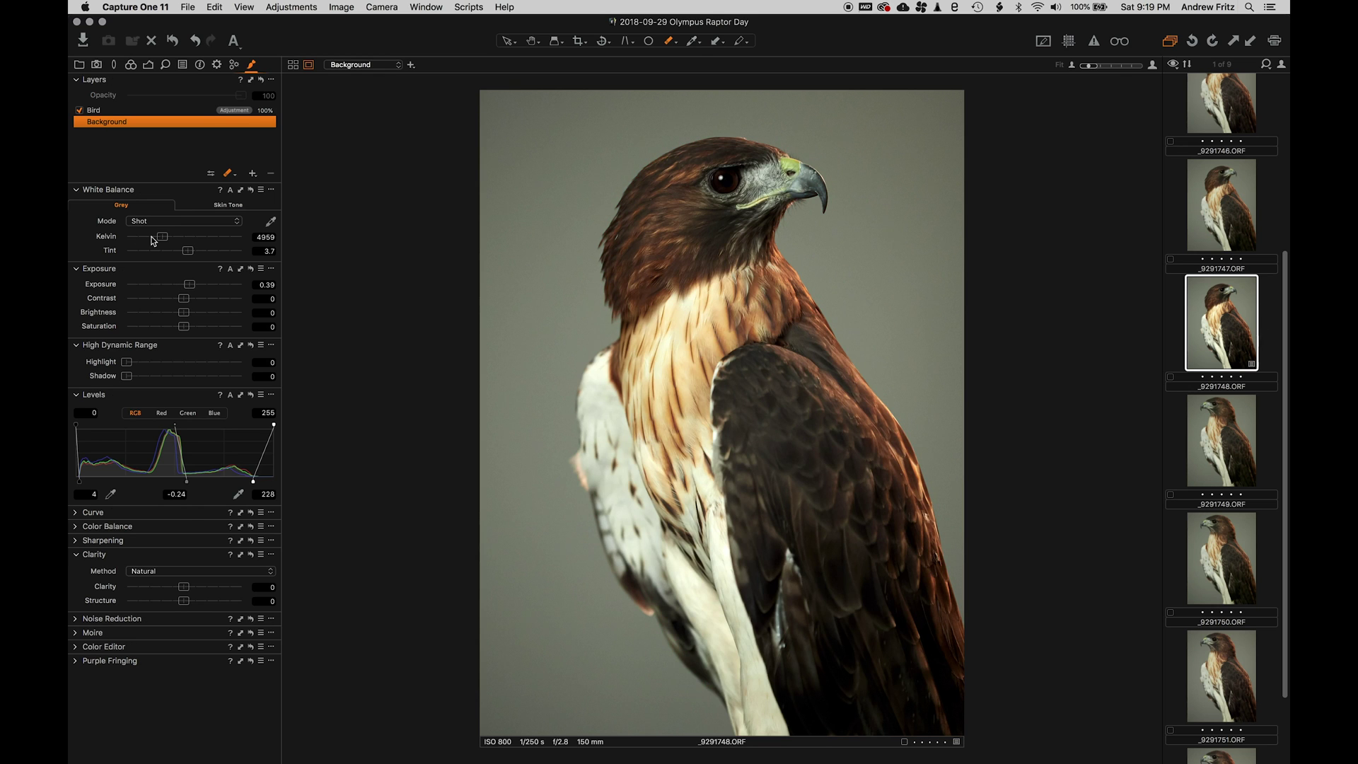
click(153, 239)
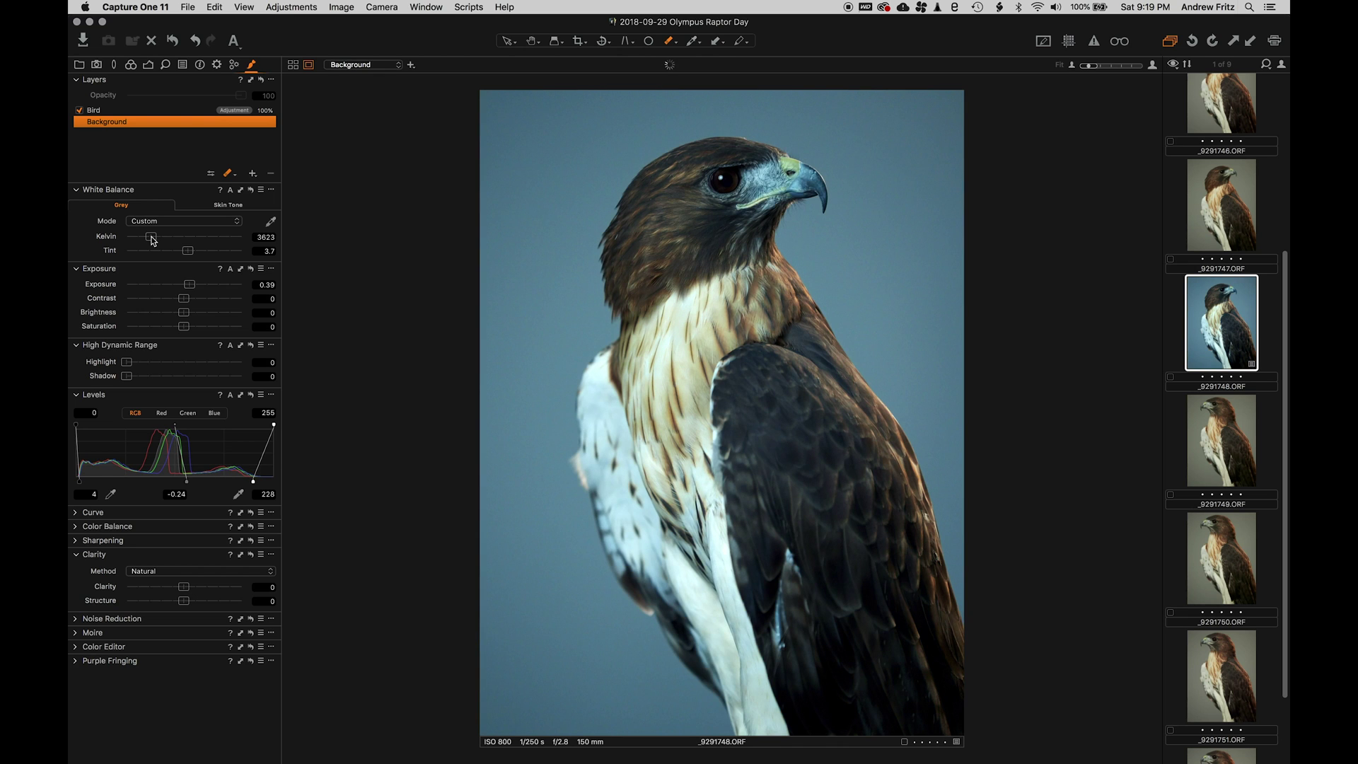
drag(154, 239, 148, 238)
Warm the Bird layer's white balance to 4943 Kelvin to restore the hawk's natural colours, and switch to the Select tool
click(97, 113)
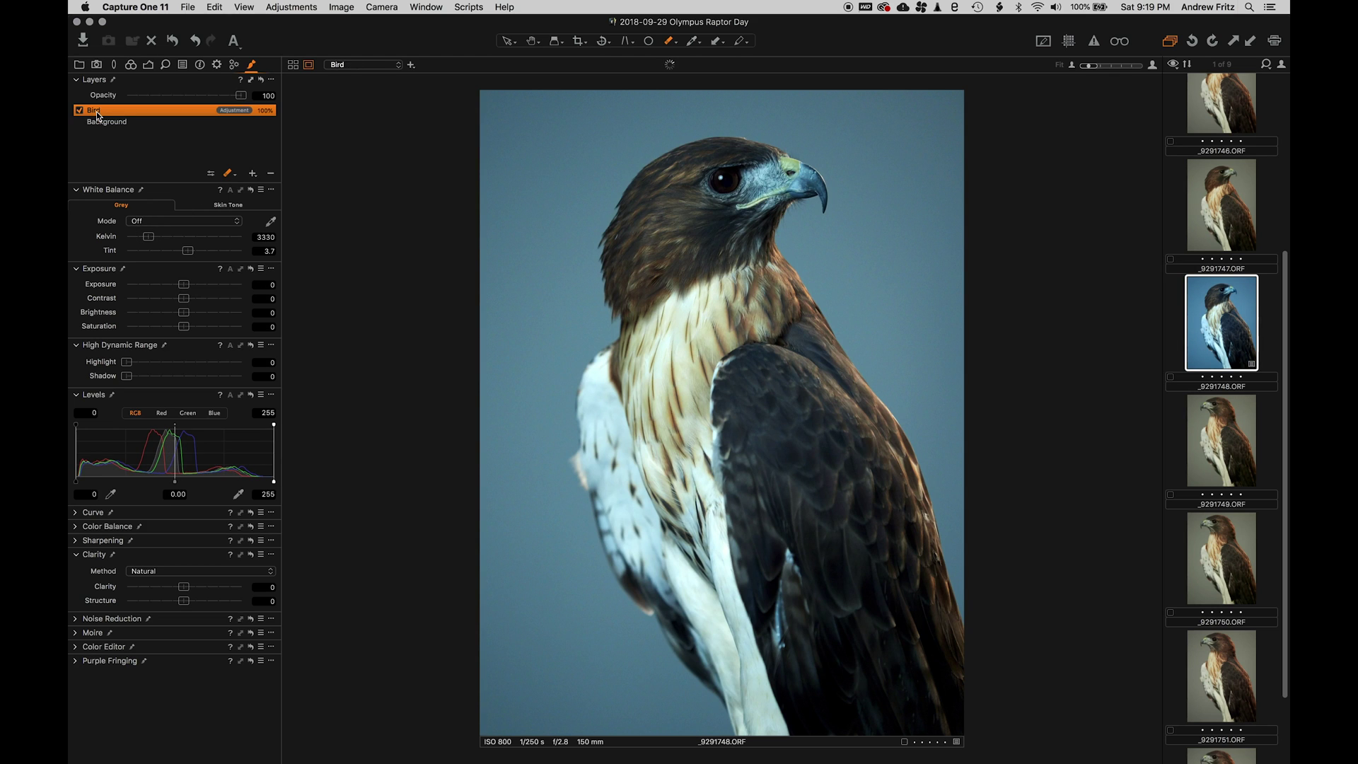
click(150, 237)
drag(150, 238, 172, 238)
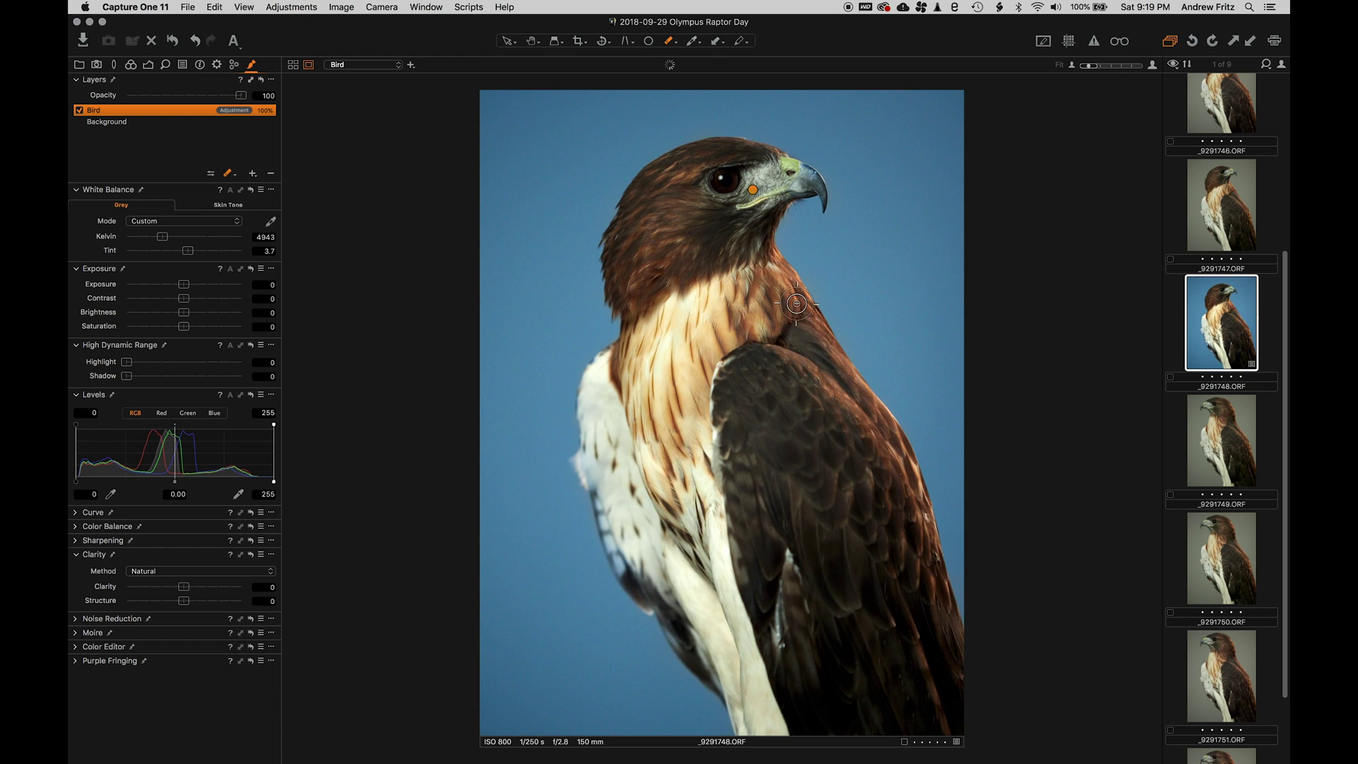
key(v)
Set the Background layer's saturation to -22 and its exposure to -0.69
click(92, 122)
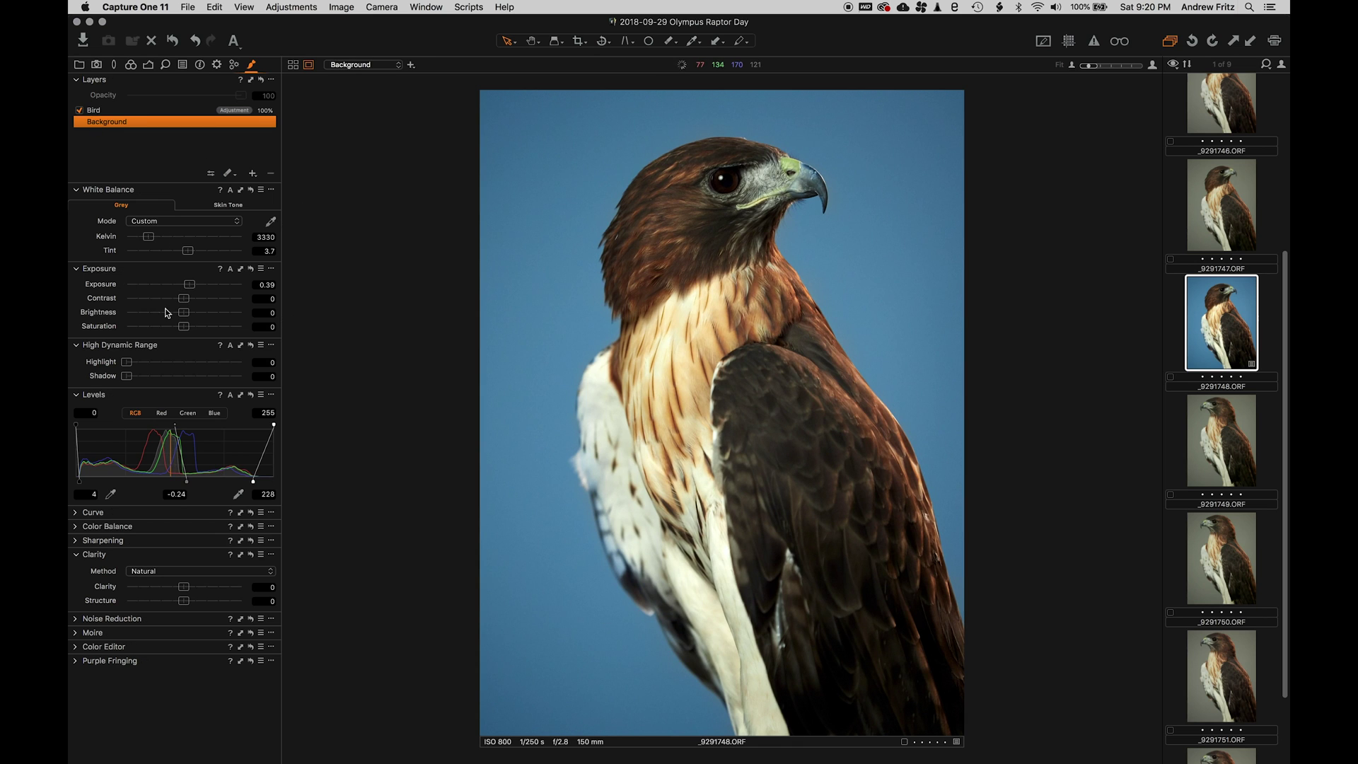
click(172, 328)
click(172, 328)
click(174, 286)
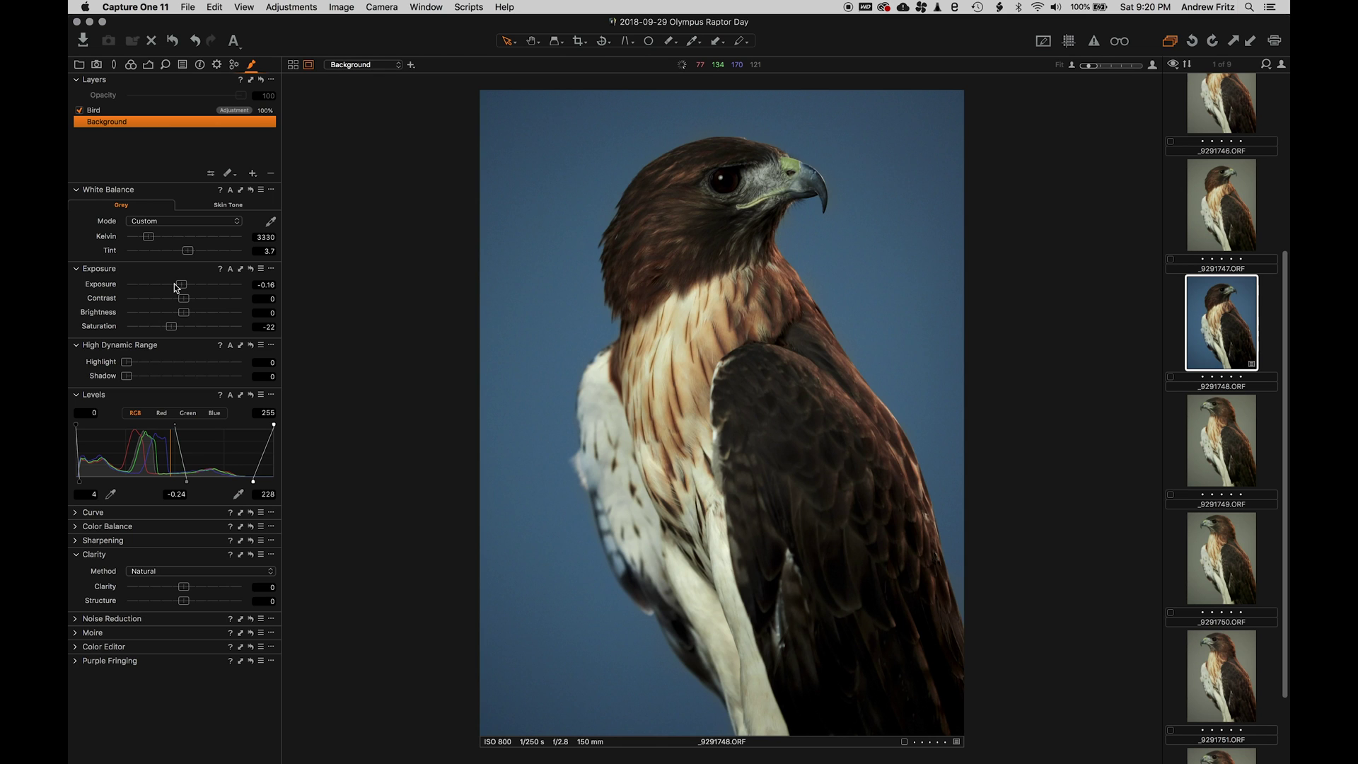
click(174, 285)
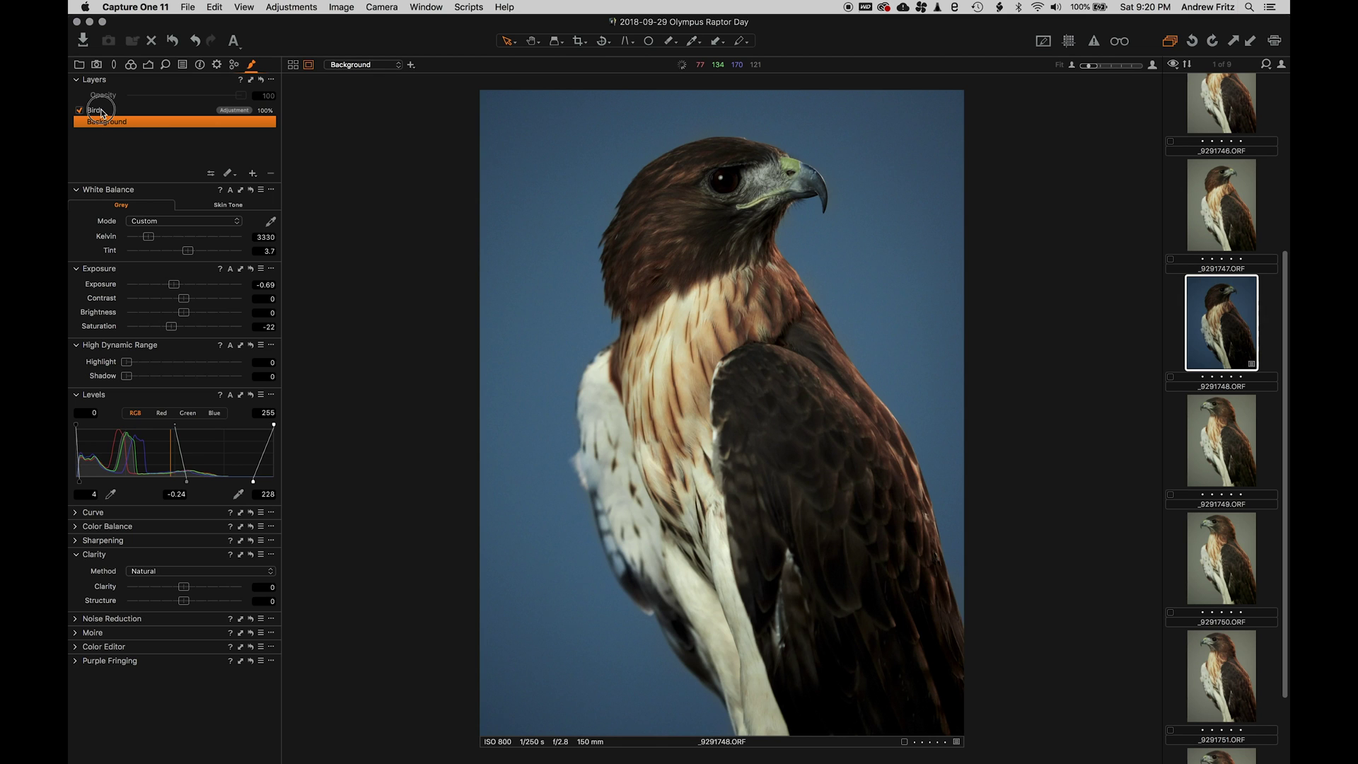
Set the Bird layer's exposure to 0.44 and undo the further exposure change
click(101, 113)
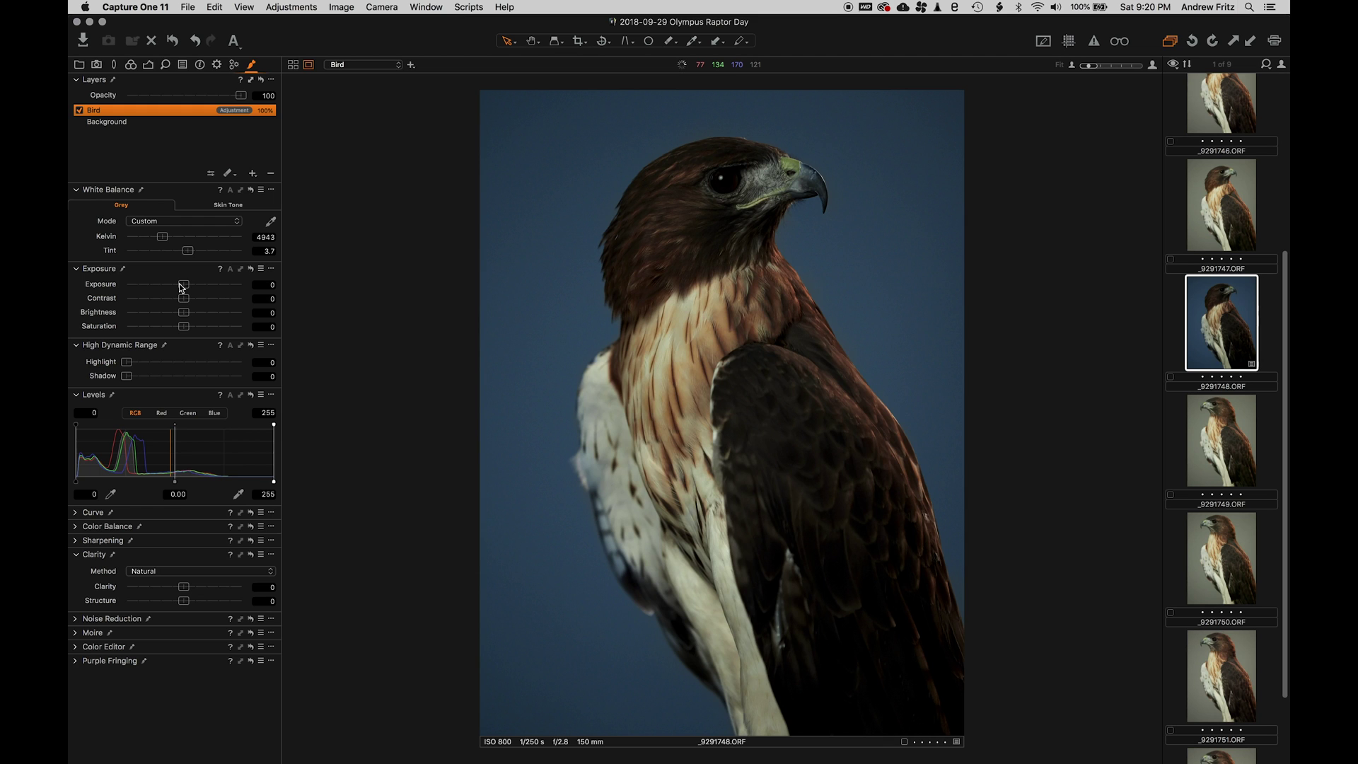
drag(182, 286, 198, 289)
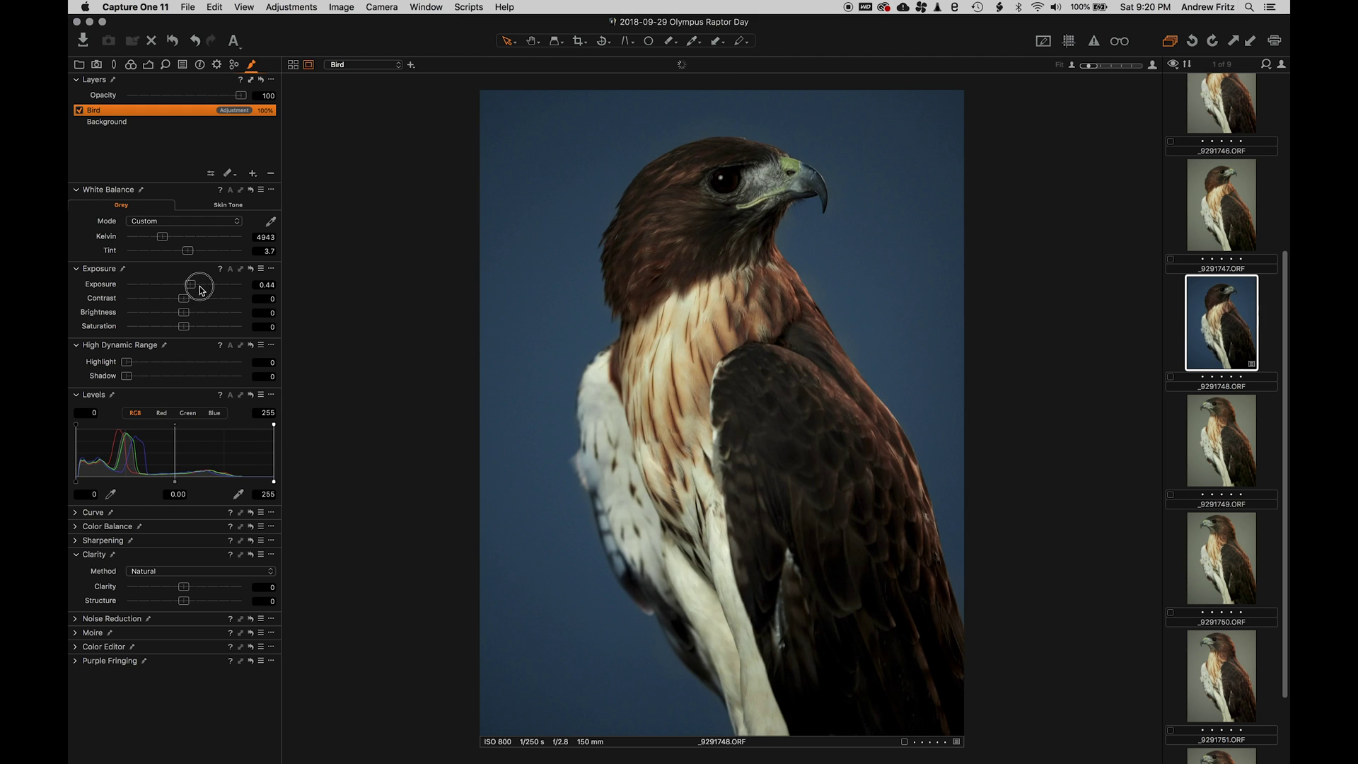
drag(200, 286, 194, 285)
key(super+z)
Set the Background layer's midtone level to -0.34 and reset its exposure to 0
click(106, 125)
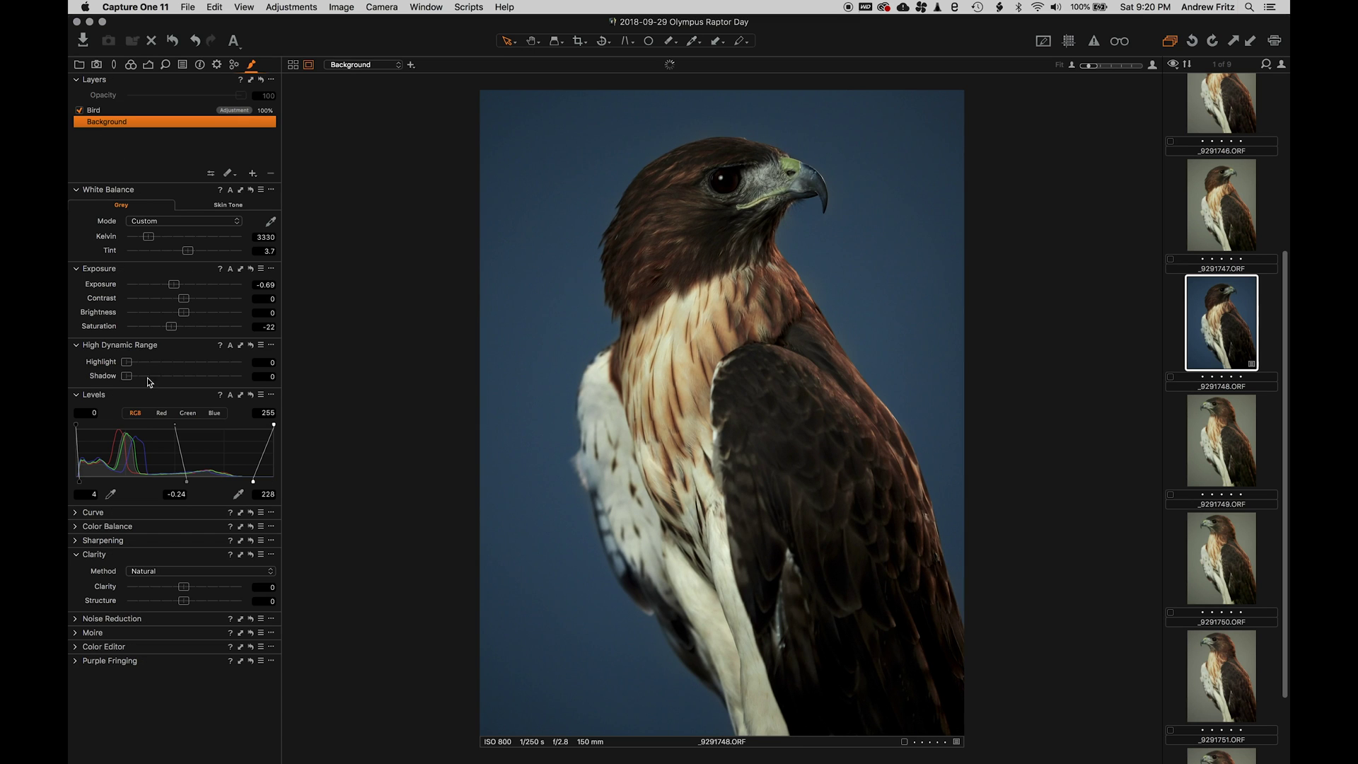
drag(183, 486, 195, 482)
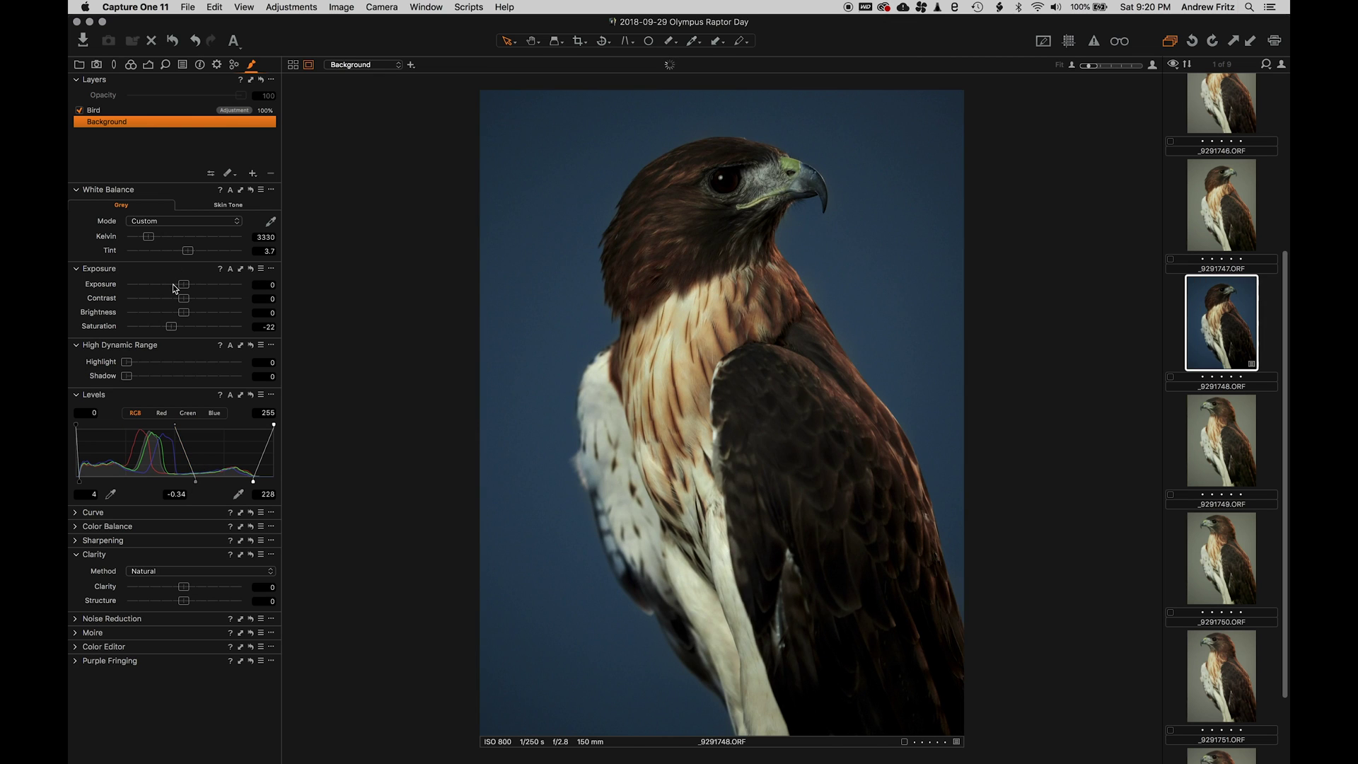
double_click(175, 284)
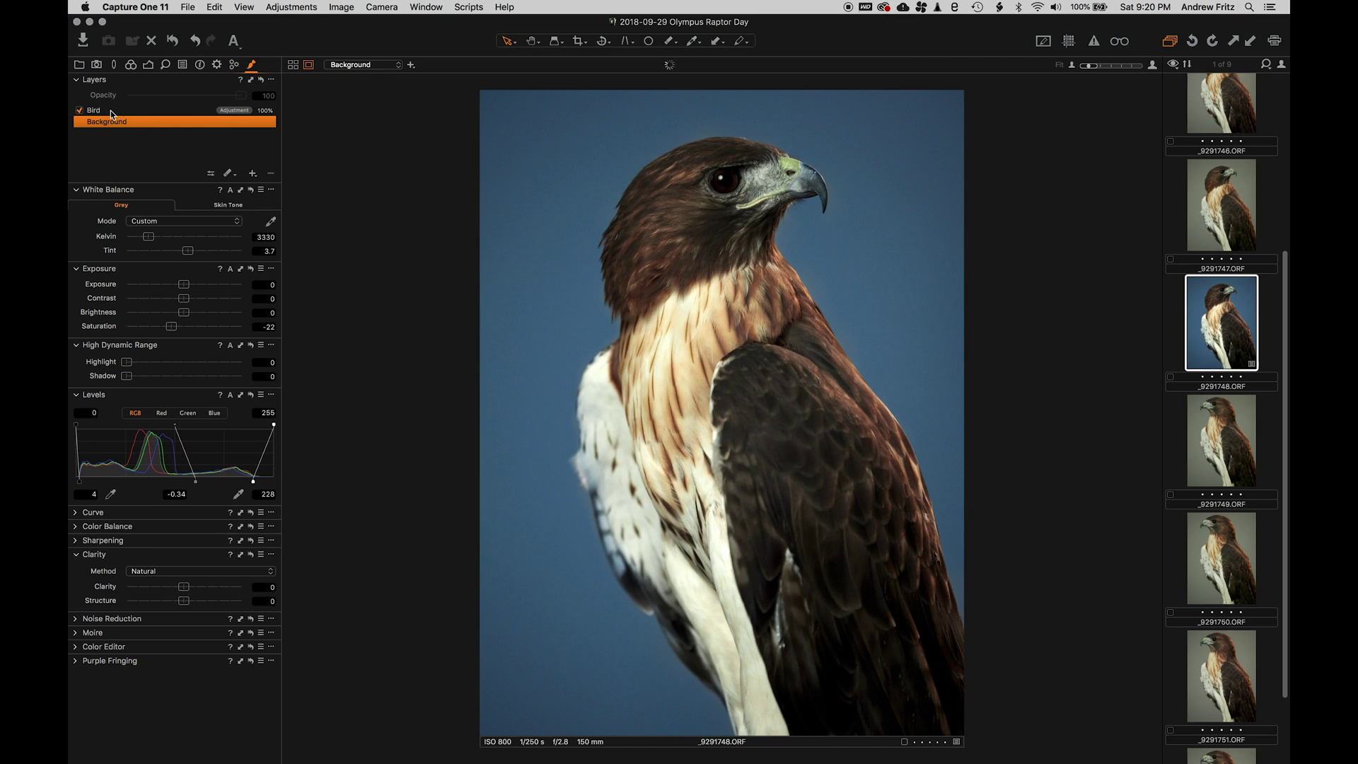
Set the Bird layer's midtone level to -0.23 and raise the Background layer's shadow input level
click(111, 113)
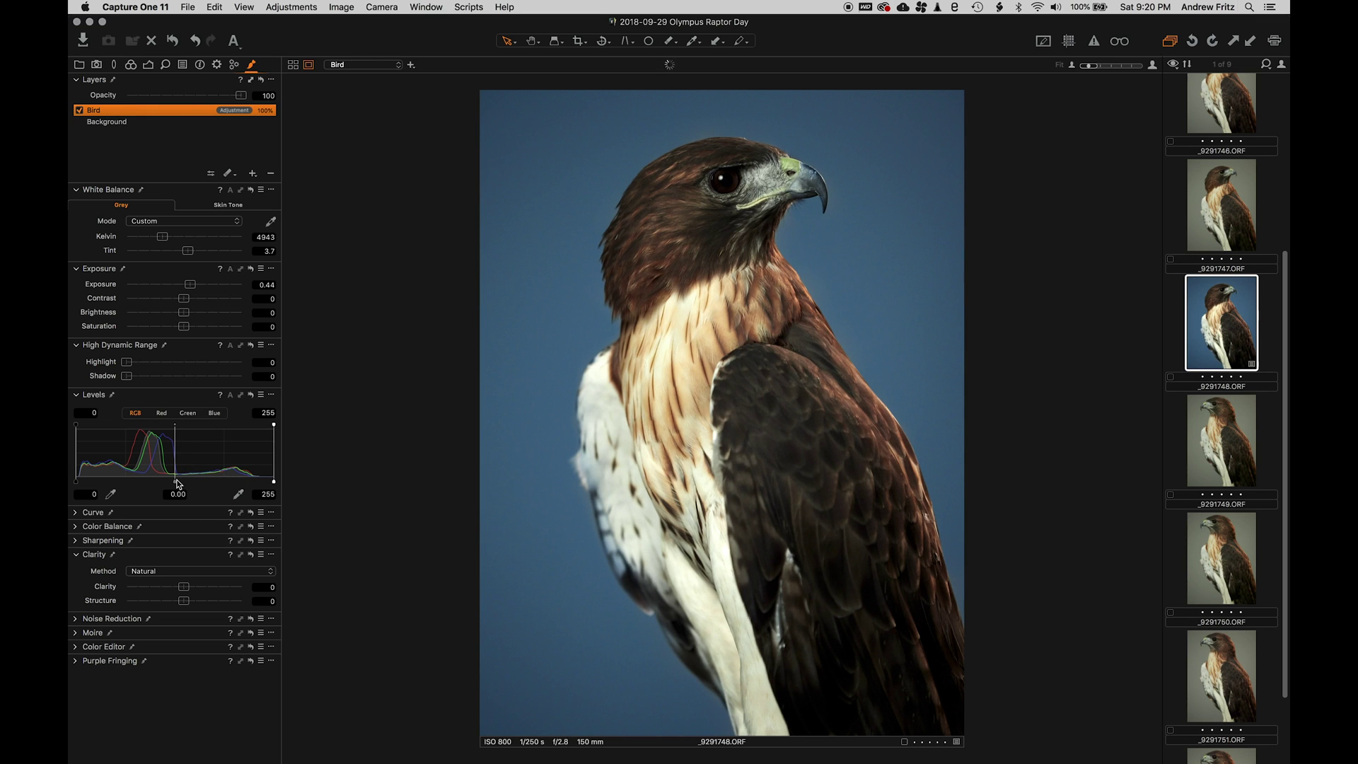
drag(177, 484, 191, 485)
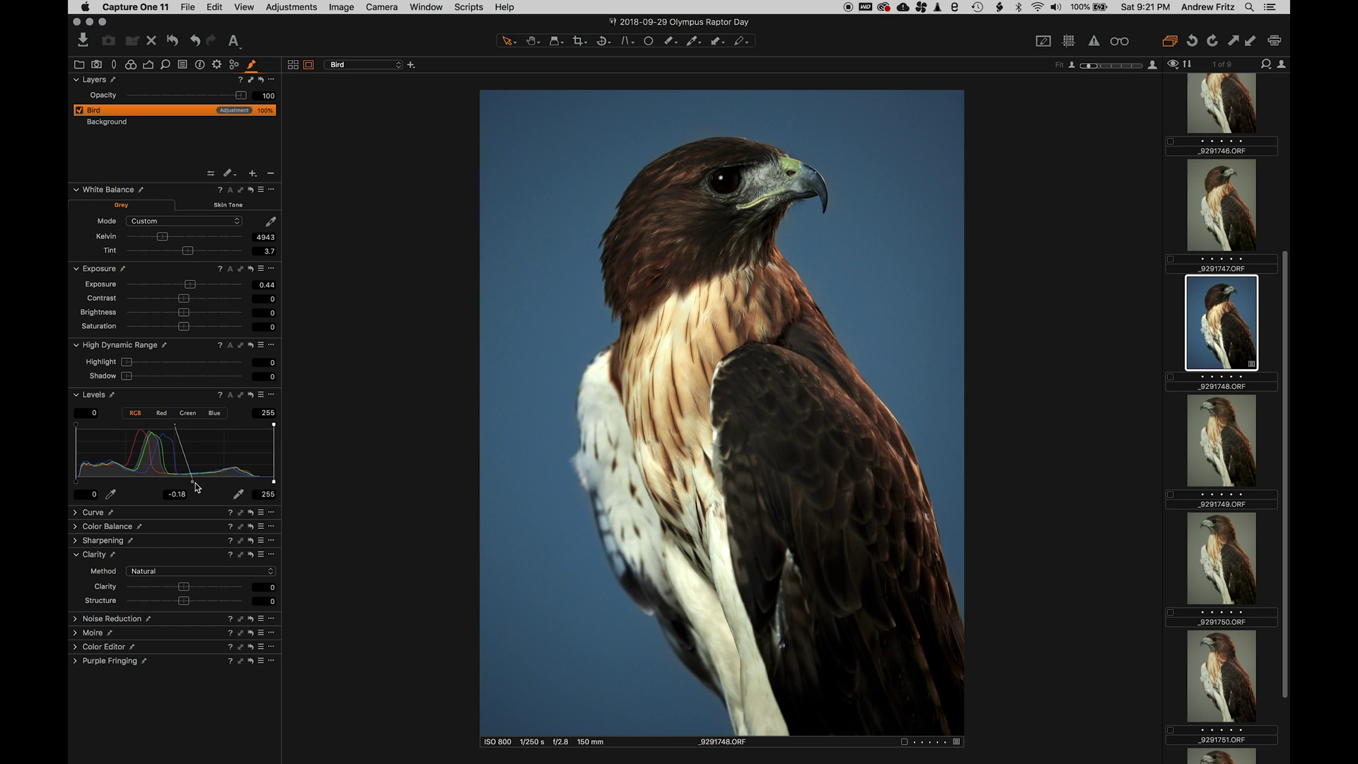
drag(195, 483, 198, 483)
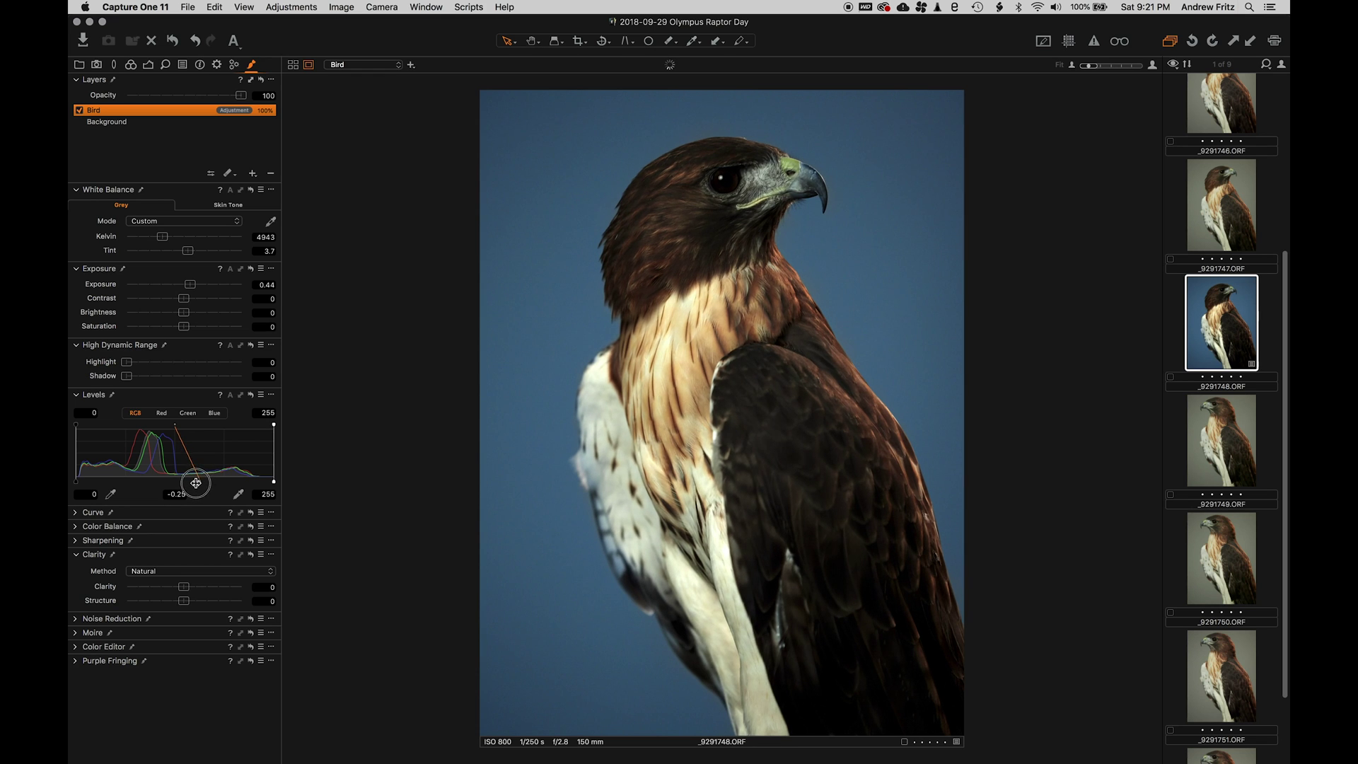
click(102, 123)
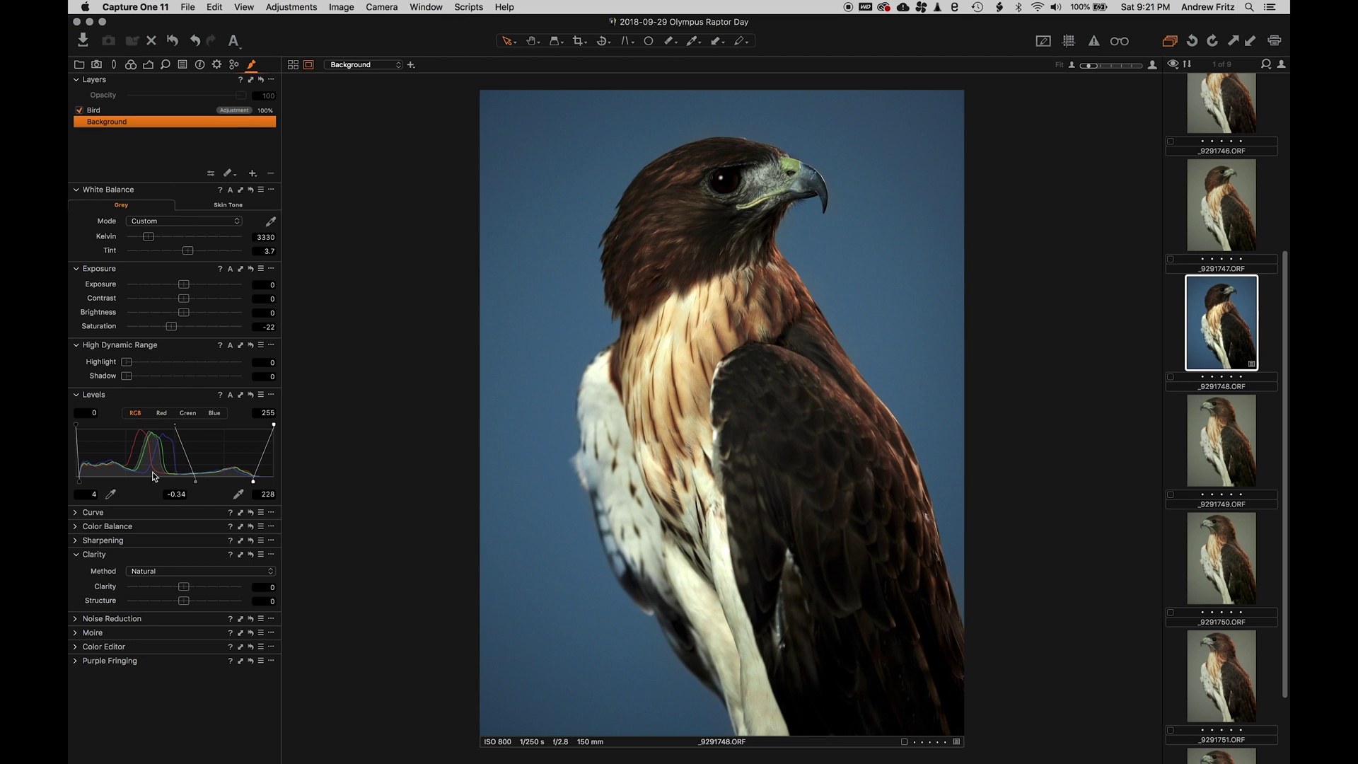
drag(79, 482, 98, 483)
Set the Bird layer's midtone level to -0.20 and its High Dynamic Range shadow recovery to 29
click(103, 110)
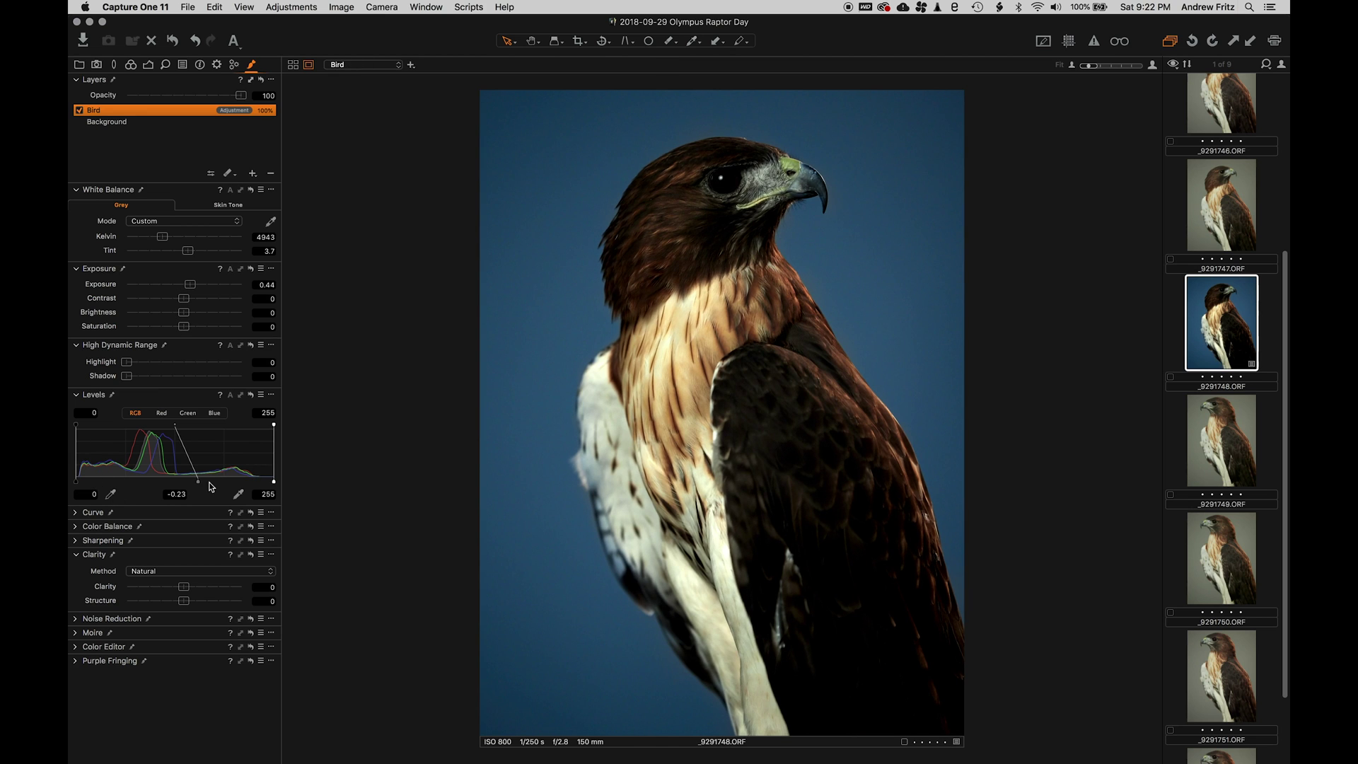
drag(199, 481, 195, 481)
drag(151, 378, 161, 379)
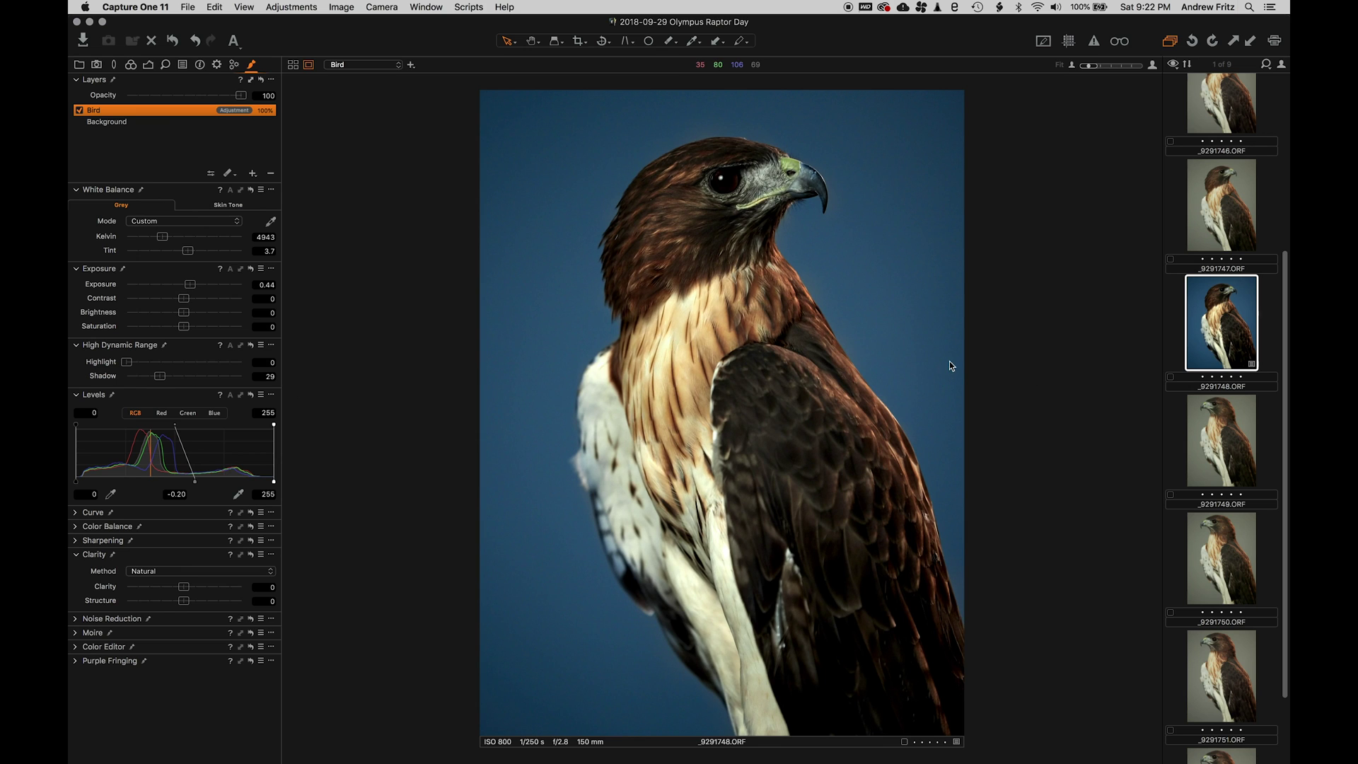
Create a new unadjusted variant of photo _9291748.ORF and compare it with the edited blue-background variant
right_click(1179, 488)
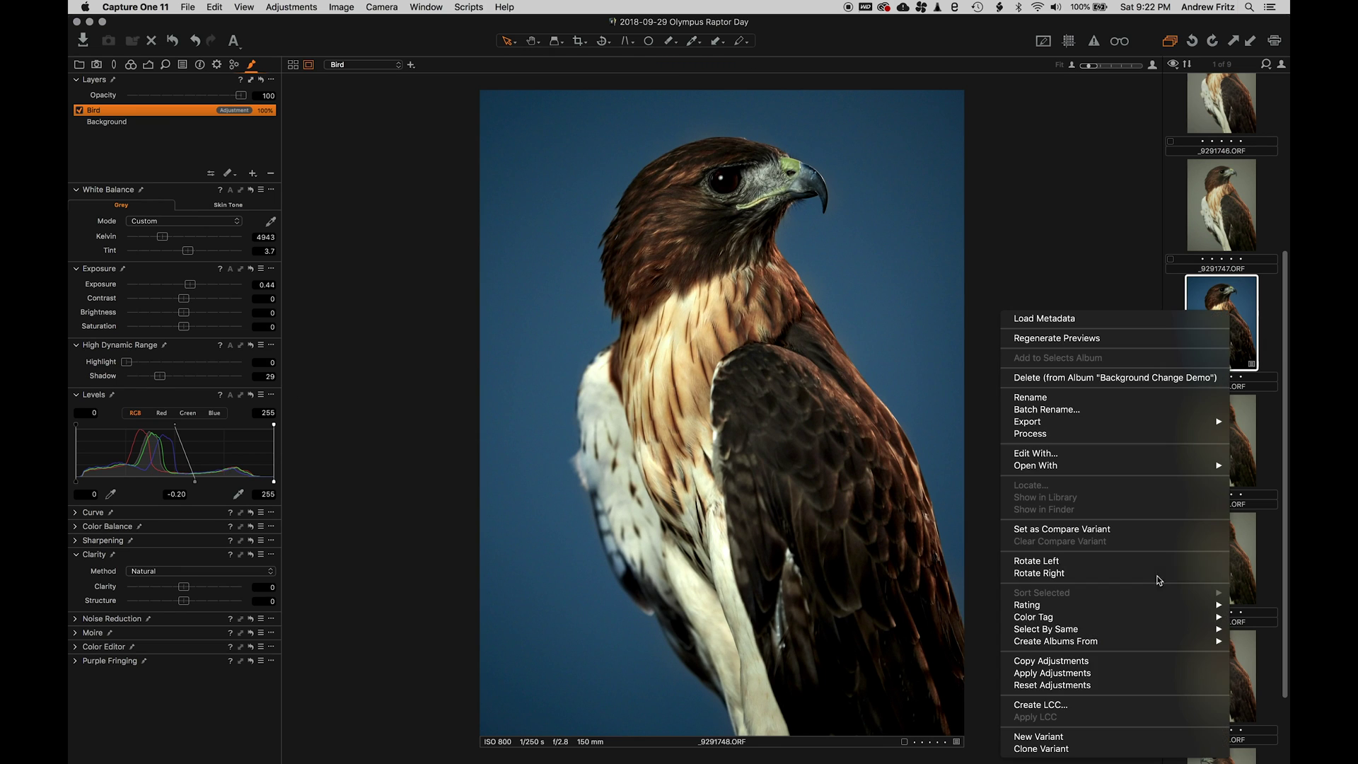
click(1069, 744)
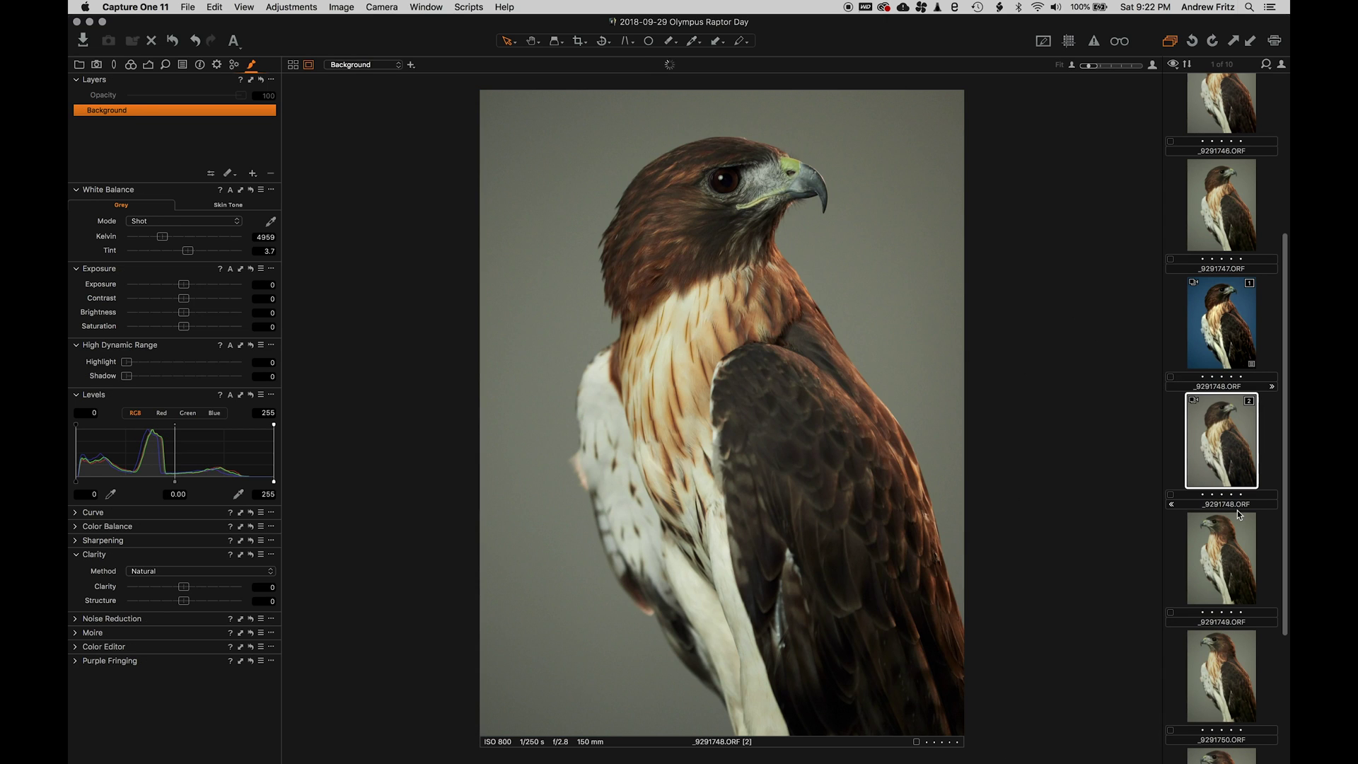
click(1217, 338)
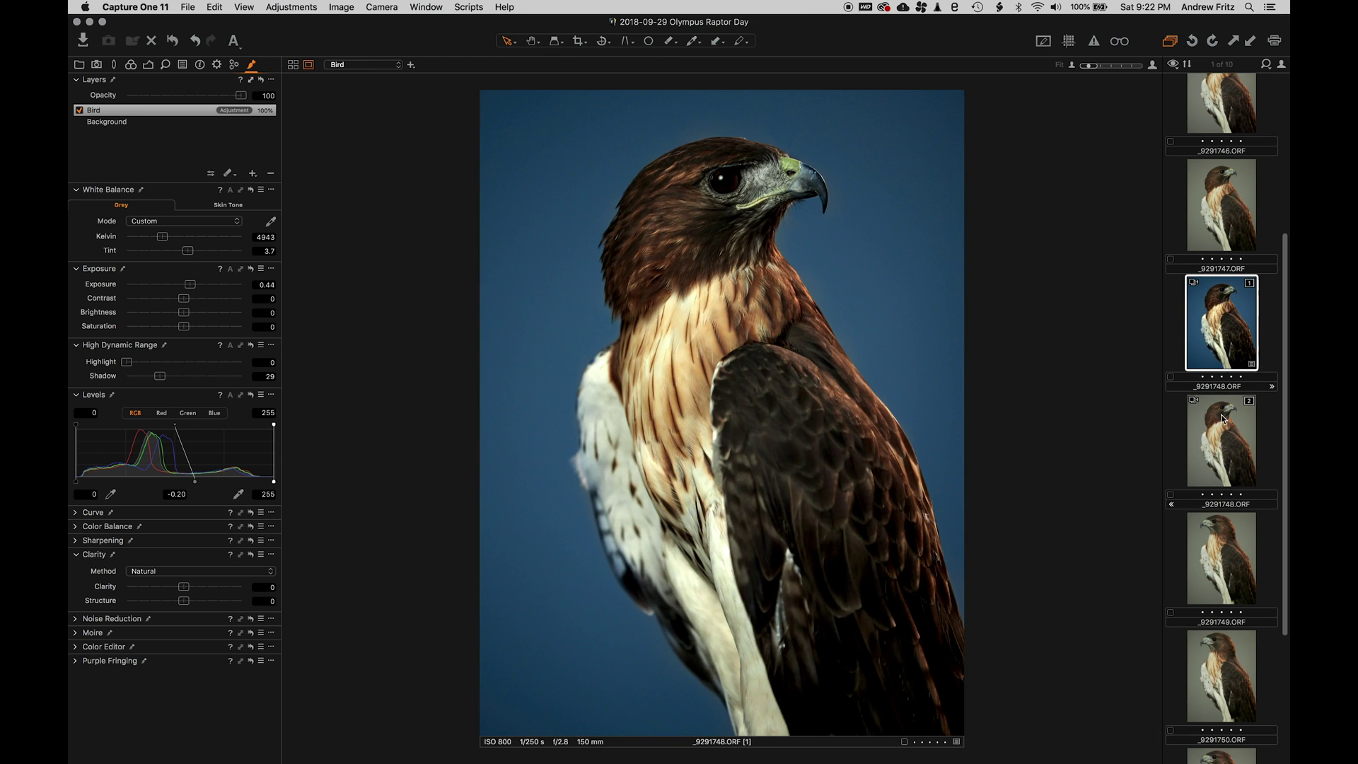
click(1218, 453)
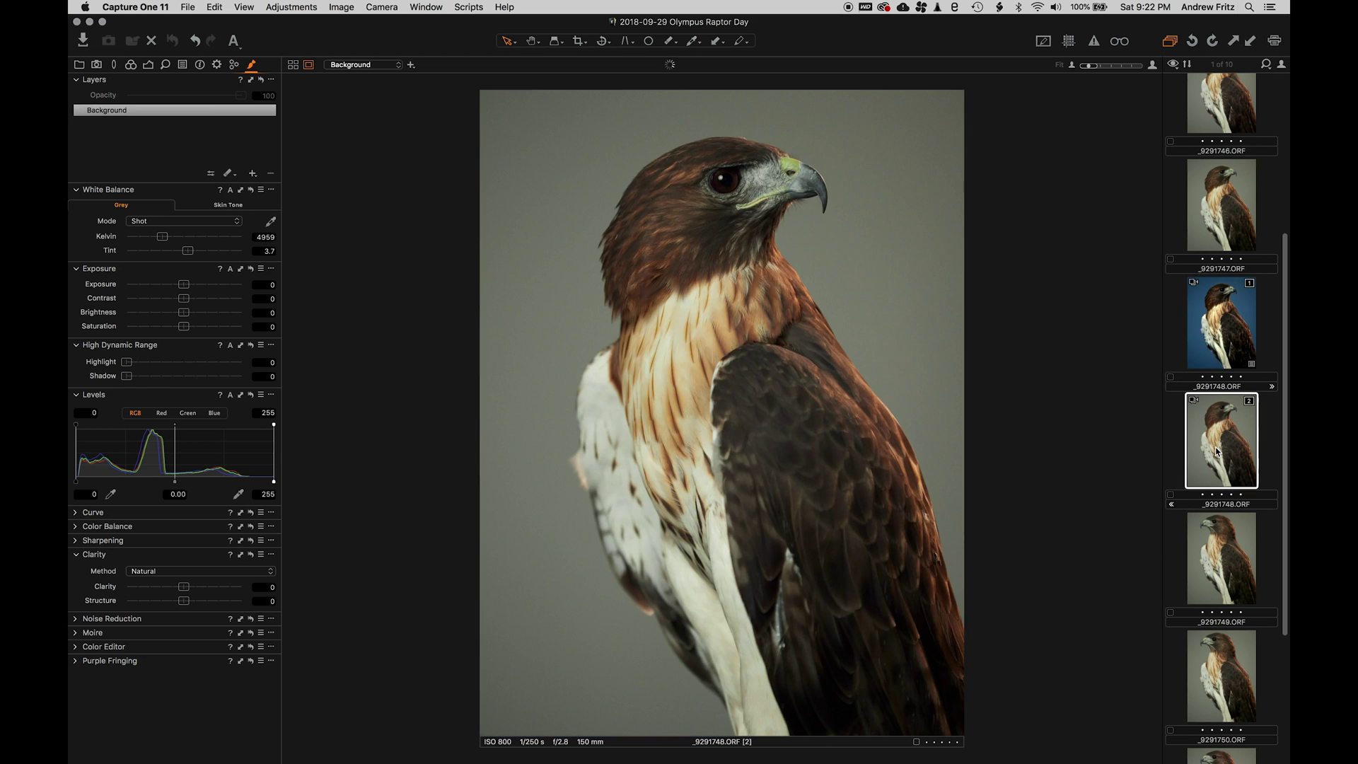
click(1224, 310)
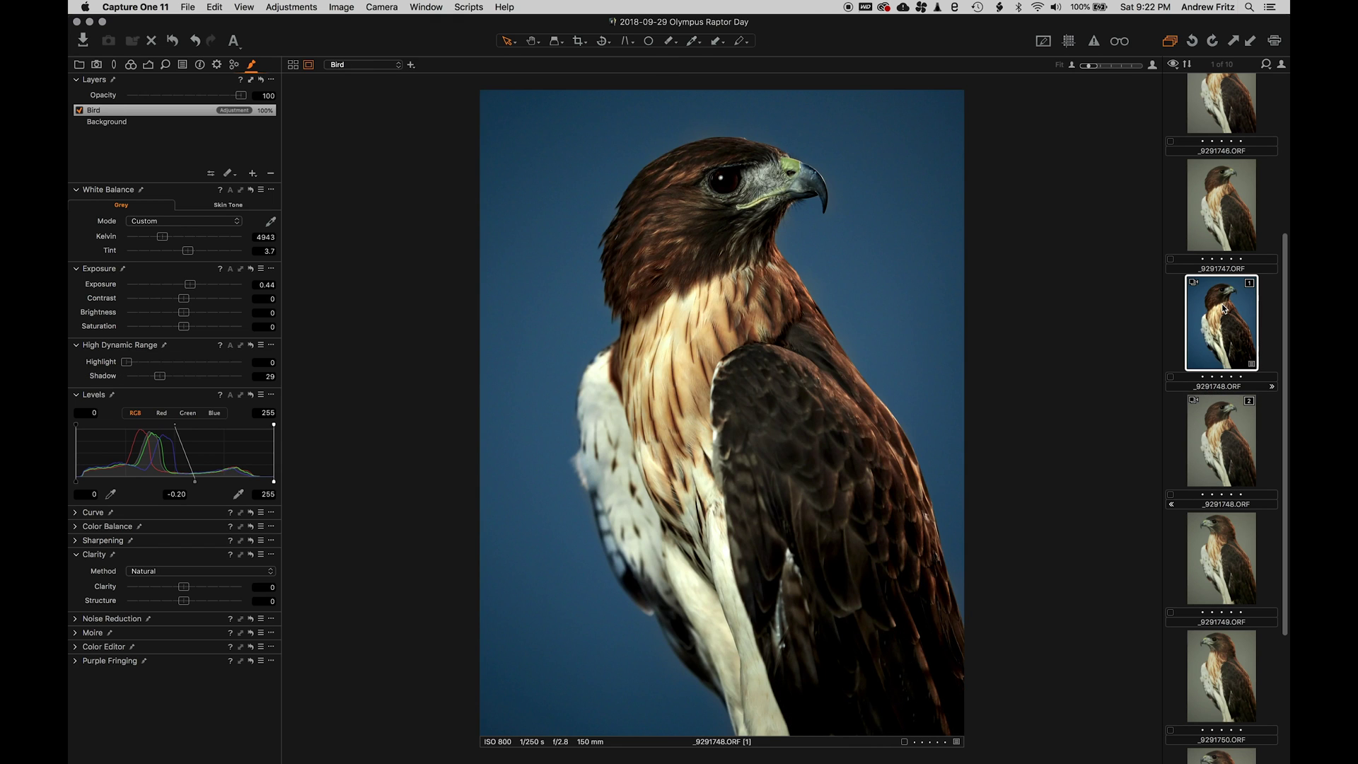